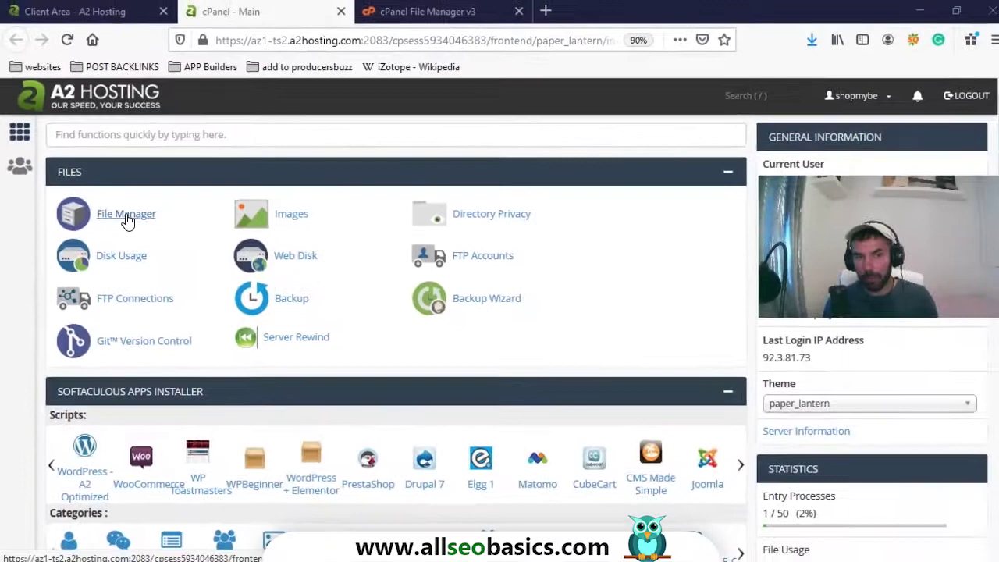
Launch the hosting account's File Manager and open the public_html folder to view its contents
{"action": "left_click", "coordinate": [132, 217]}
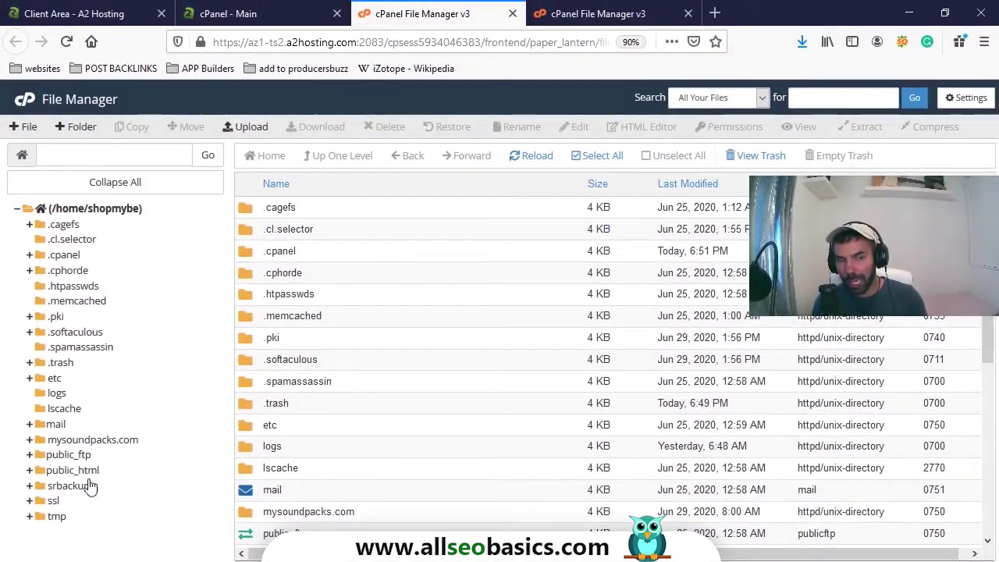
{"action": "left_click", "coordinate": [77, 471]}
{"action": "scroll", "coordinate": [383, 375], "scroll_direction": "down", "scroll_amount": 1}
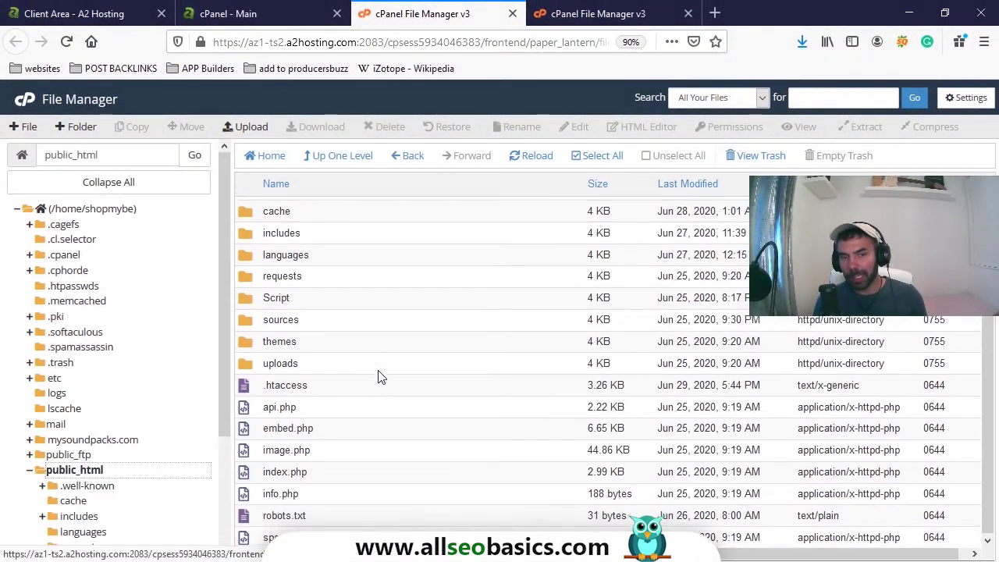
{"action": "scroll", "coordinate": [387, 387], "scroll_direction": "up", "scroll_amount": 1}
Open shopmybeats.com in a new browser tab and look through its home page
{"action": "left_click", "coordinate": [712, 14]}
{"action": "type", "text": "shop"}
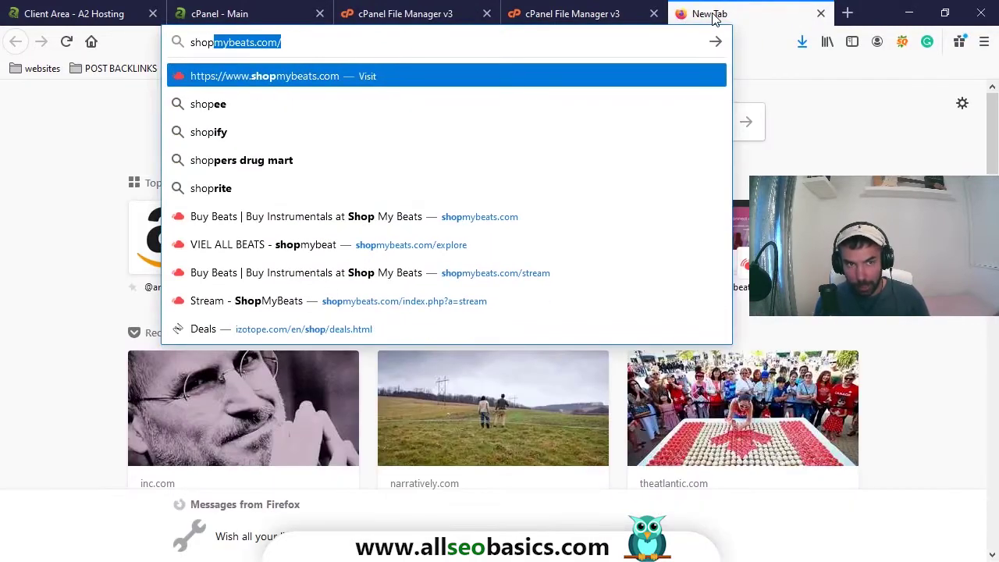
{"action": "key", "text": "Return"}
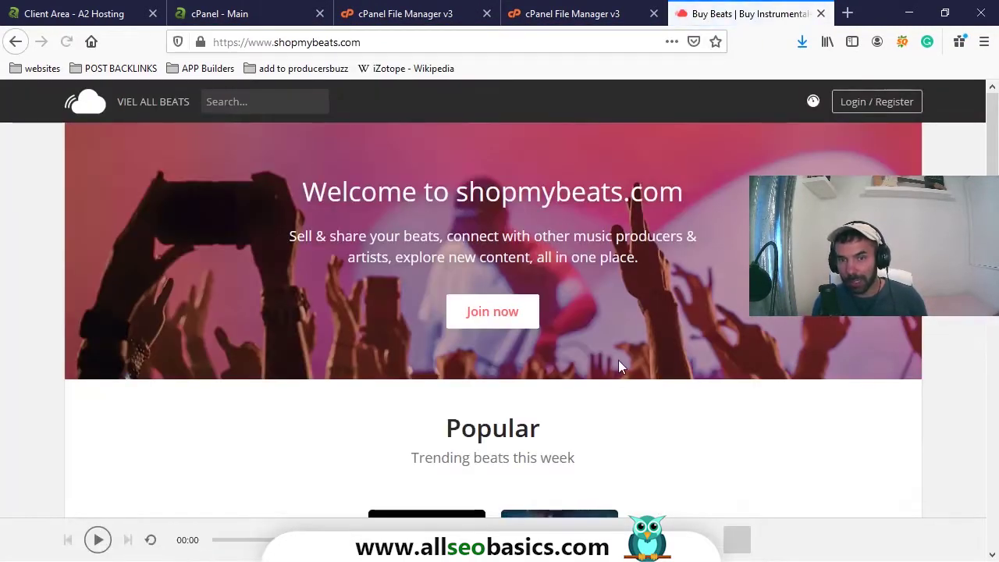
{"action": "scroll", "coordinate": [640, 310], "scroll_direction": "down", "scroll_amount": 8}
{"action": "scroll", "coordinate": [637, 360], "scroll_direction": "down", "scroll_amount": 8}
{"action": "scroll", "coordinate": [637, 361], "scroll_direction": "up", "scroll_amount": 6}
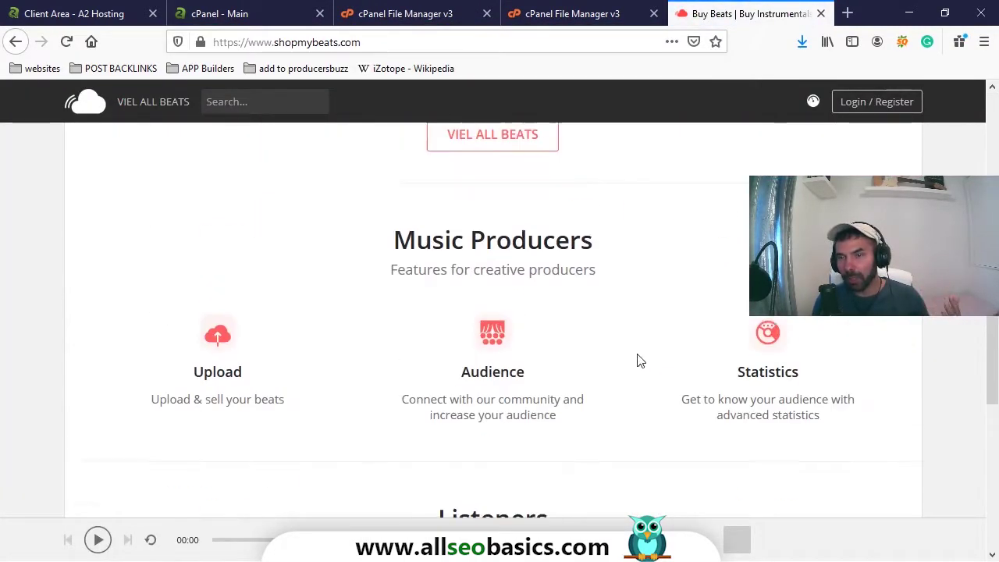
{"action": "scroll", "coordinate": [636, 361], "scroll_direction": "up", "scroll_amount": 6}
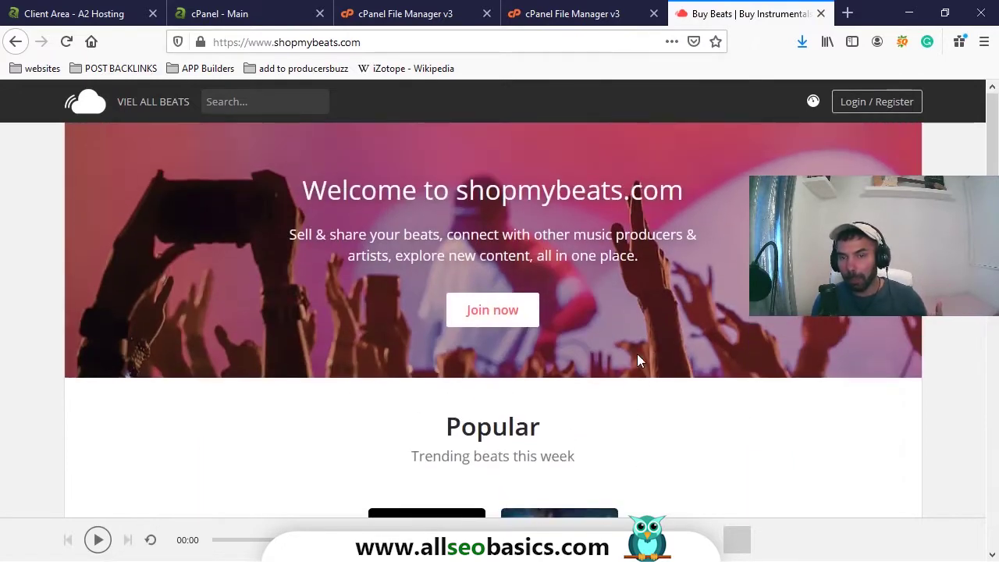
{"action": "scroll", "coordinate": [637, 353], "scroll_direction": "down", "scroll_amount": 6}
{"action": "scroll", "coordinate": [637, 349], "scroll_direction": "down", "scroll_amount": 8}
{"action": "scroll", "coordinate": [637, 349], "scroll_direction": "up", "scroll_amount": 8}
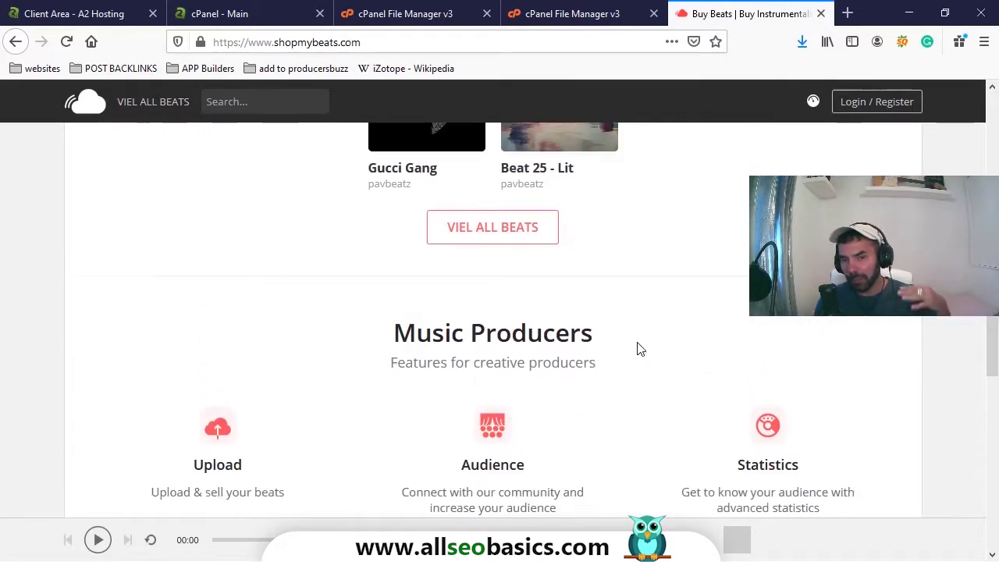
{"action": "scroll", "coordinate": [637, 348], "scroll_direction": "up", "scroll_amount": 6}
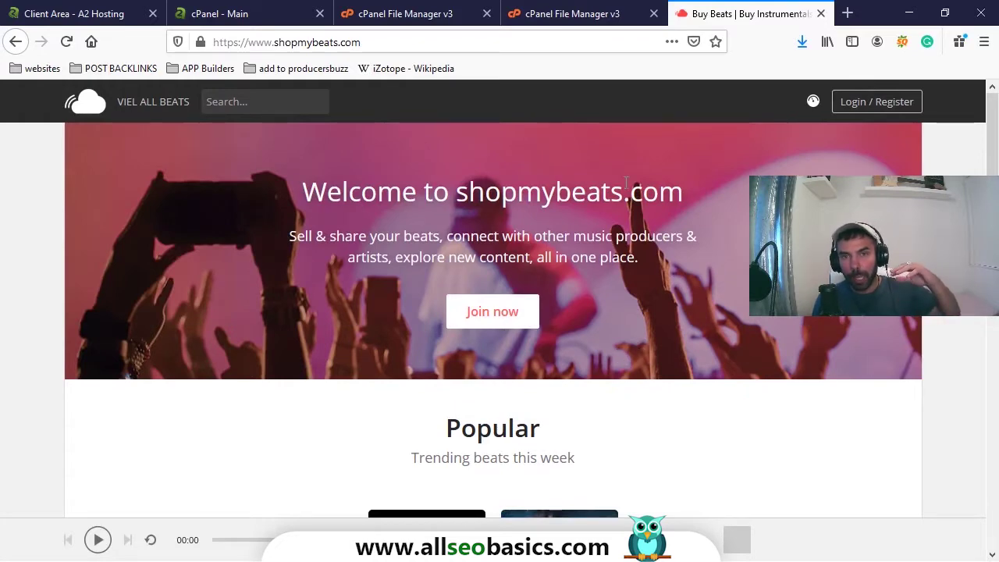
Compare the files in the public_html folder with the live shopmybeats.com home page
{"action": "left_click", "coordinate": [591, 19]}
{"action": "scroll", "coordinate": [437, 327], "scroll_direction": "down", "scroll_amount": 1}
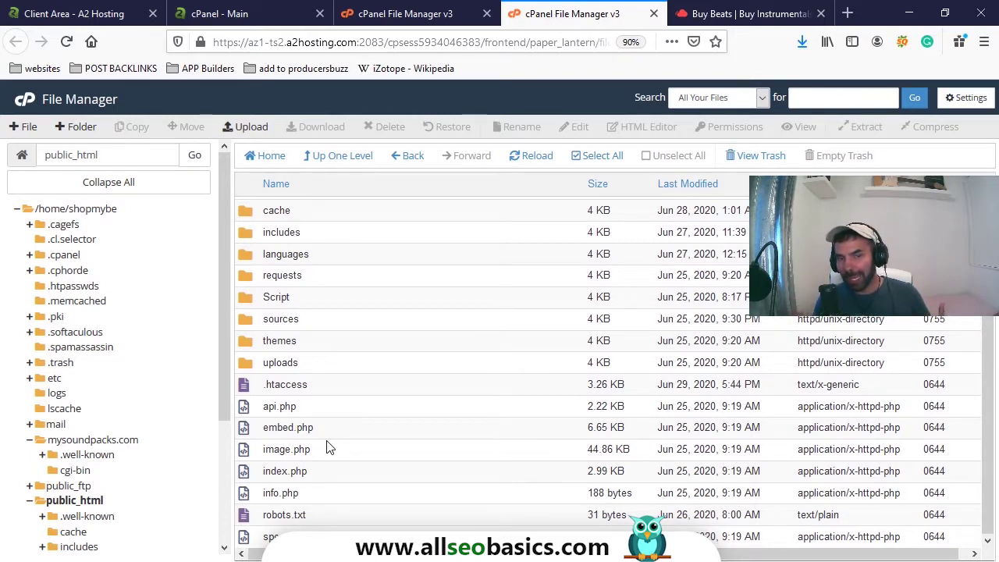
{"action": "left_click", "coordinate": [741, 14]}
{"action": "left_click", "coordinate": [586, 13]}
{"action": "left_click", "coordinate": [741, 14]}
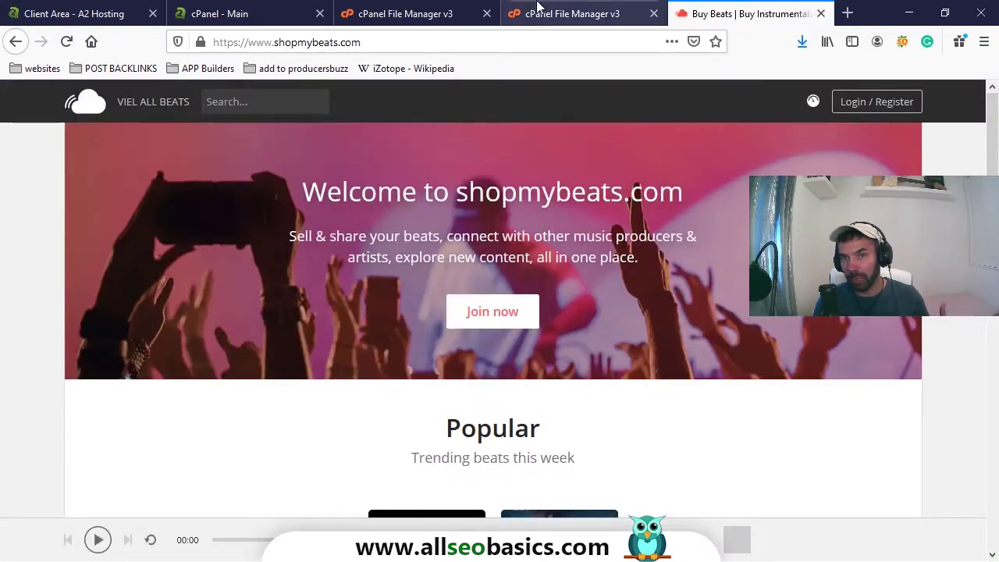
{"action": "left_click", "coordinate": [515, 13]}
{"action": "scroll", "coordinate": [284, 281], "scroll_direction": "up", "scroll_amount": 1}
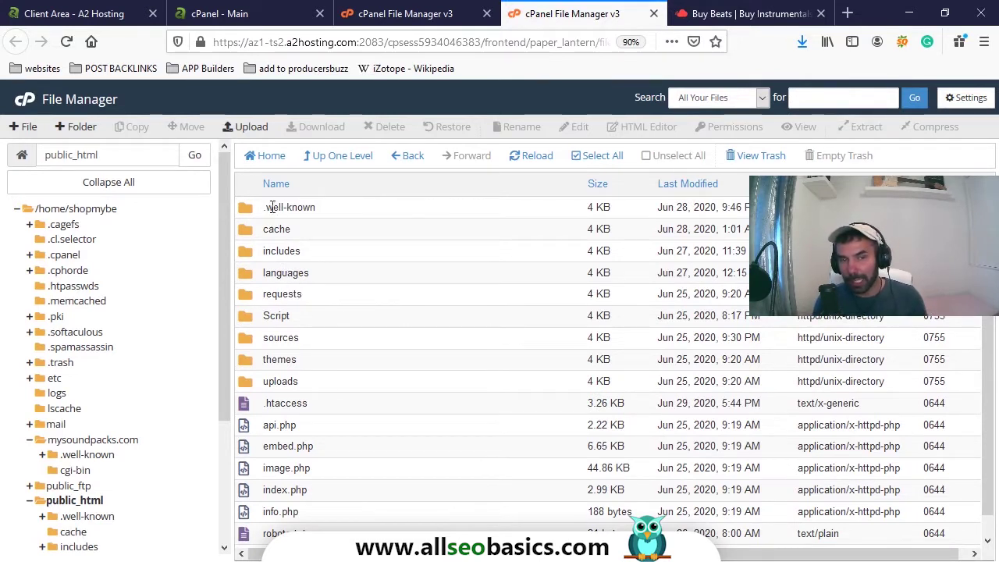
Locate public_html in the folder tree, reload its contents and collapse its subfolders
{"action": "scroll", "coordinate": [144, 327], "scroll_direction": "down", "scroll_amount": 3}
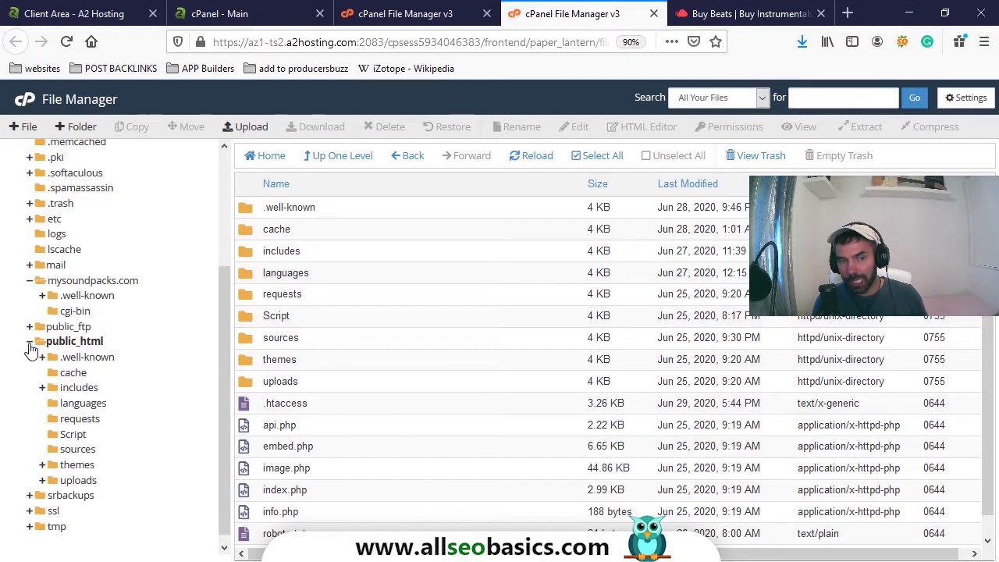
{"action": "scroll", "coordinate": [51, 362], "scroll_direction": "up", "scroll_amount": 2}
{"action": "left_click", "coordinate": [107, 466]}
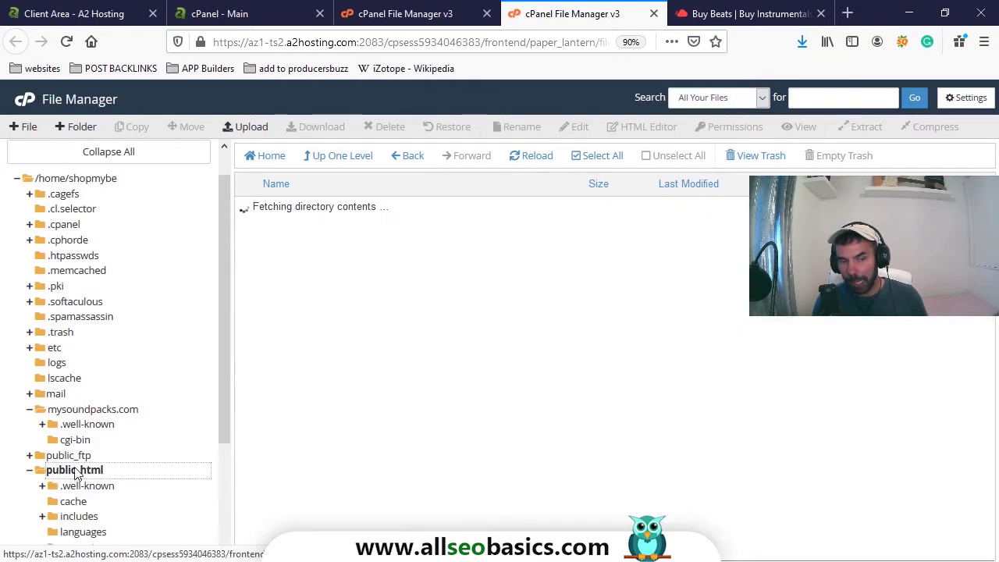
{"action": "left_click", "coordinate": [29, 471]}
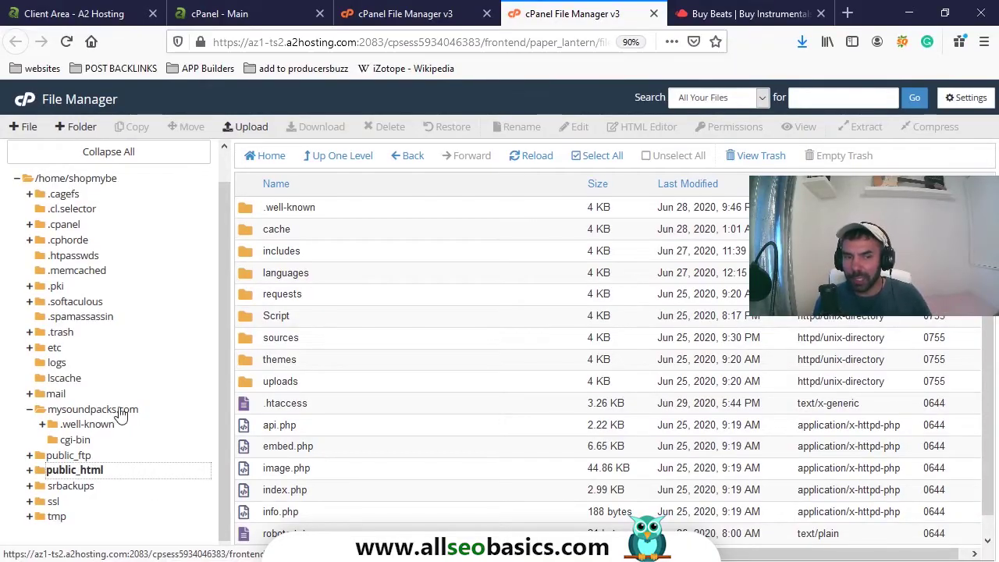
Reopen public_html from the folder tree and examine the website's folders and files
{"action": "scroll", "coordinate": [295, 373], "scroll_direction": "down", "scroll_amount": 1}
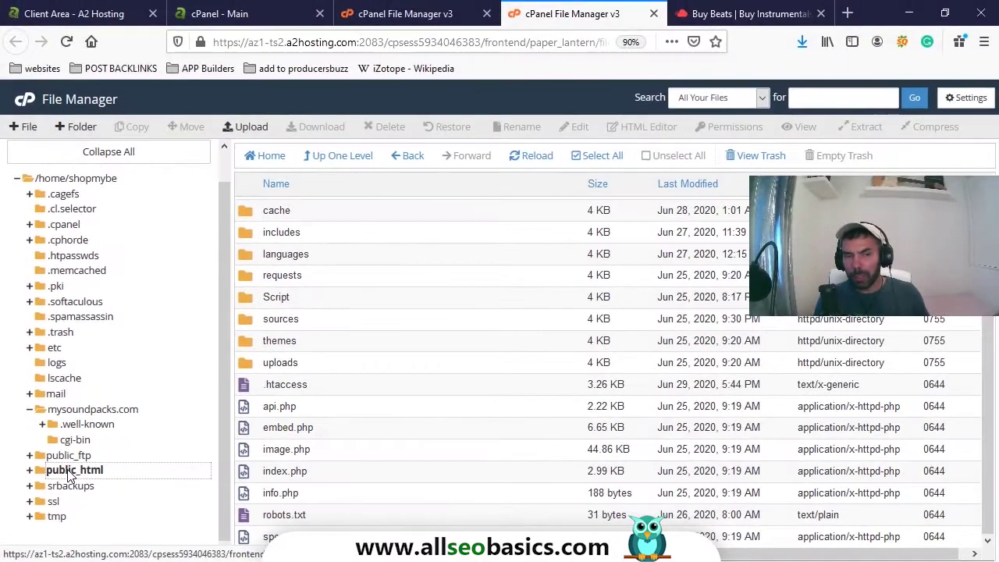
{"action": "left_click", "coordinate": [73, 472]}
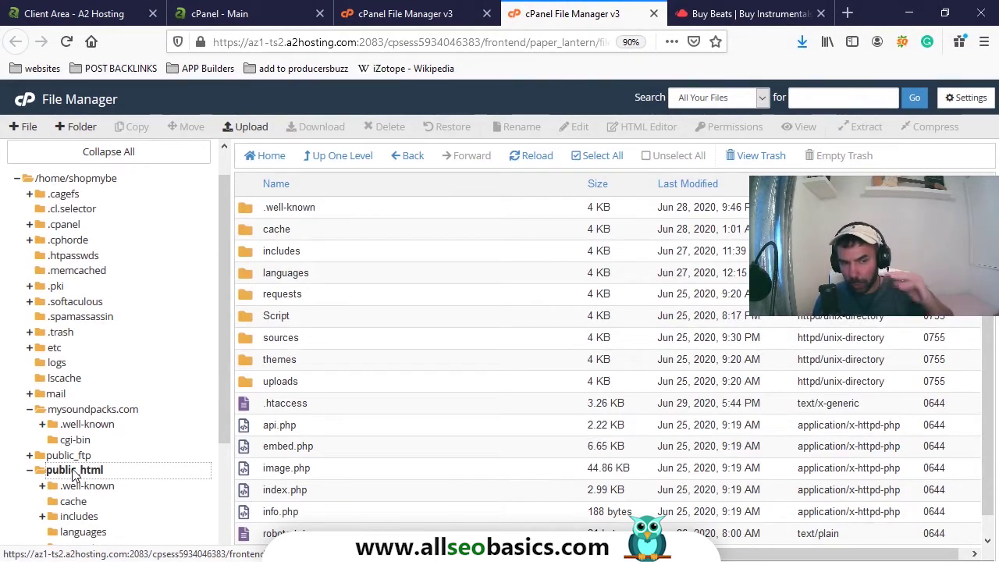
{"action": "scroll", "coordinate": [355, 378], "scroll_direction": "down", "scroll_amount": 1}
{"action": "scroll", "coordinate": [356, 382], "scroll_direction": "up", "scroll_amount": 1}
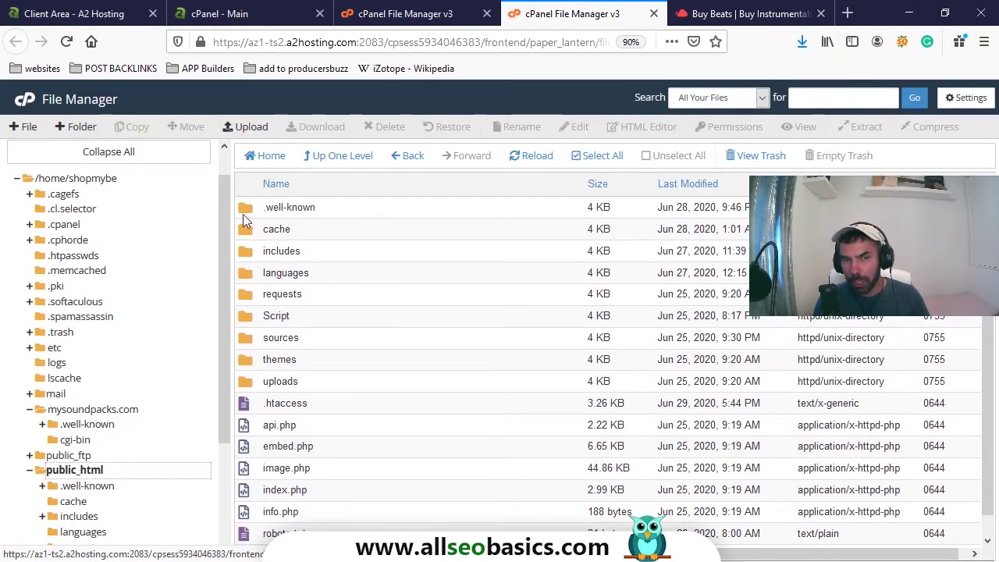
{"action": "scroll", "coordinate": [260, 480], "scroll_direction": "down", "scroll_amount": 1}
{"action": "scroll", "coordinate": [260, 468], "scroll_direction": "up", "scroll_amount": 1}
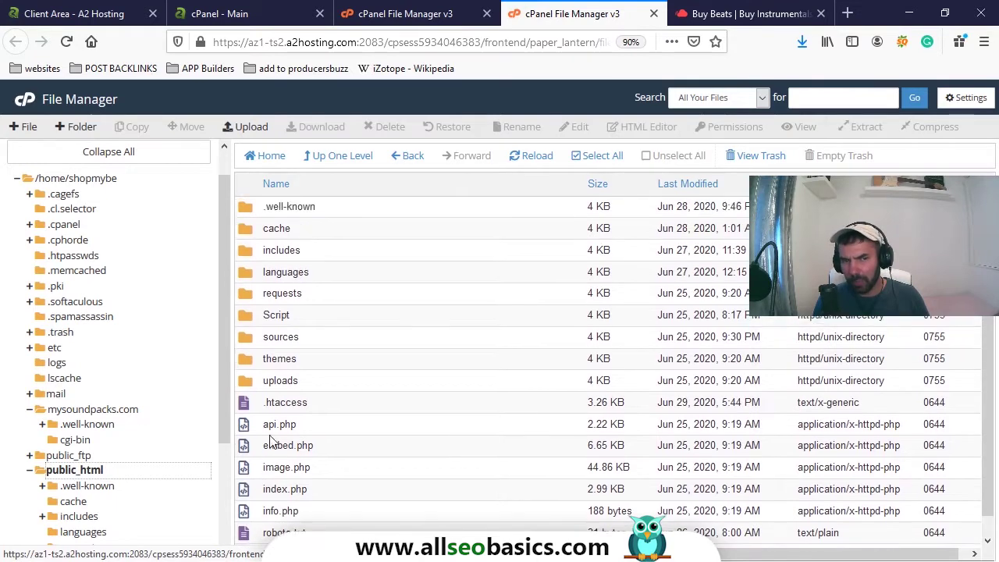
Create a new folder named backup in the account's home directory
{"action": "left_click", "coordinate": [84, 180]}
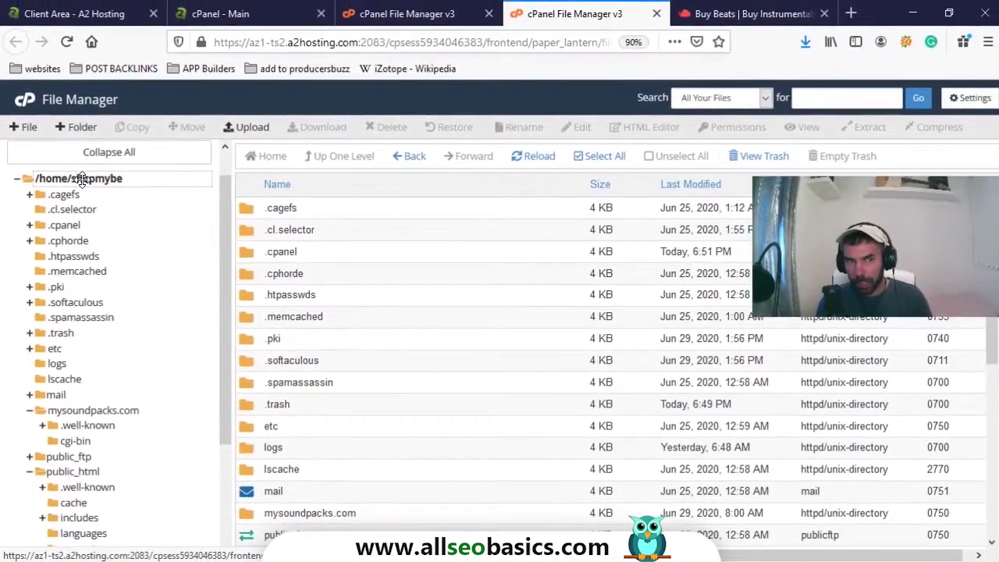
{"action": "left_click", "coordinate": [81, 127]}
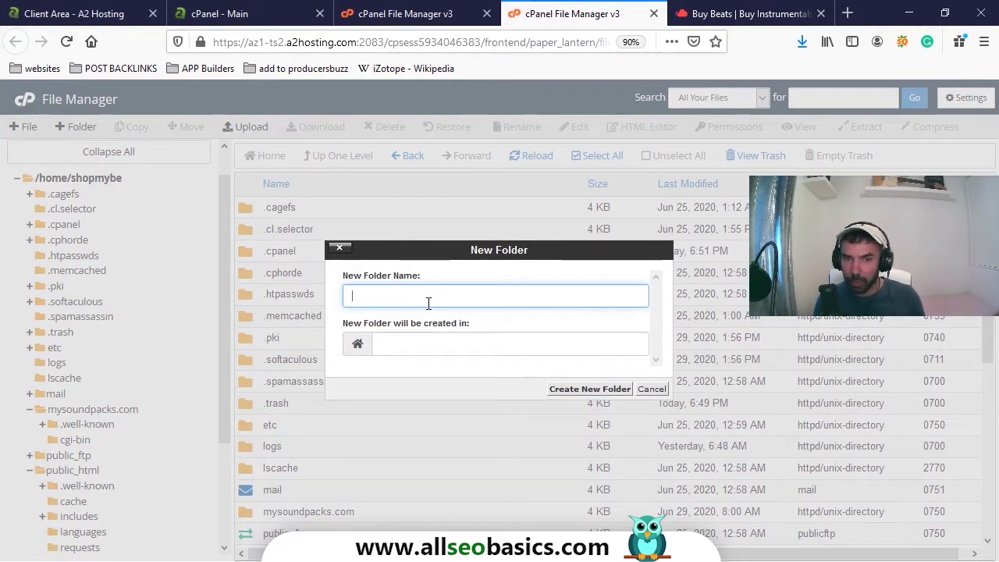
{"action": "type", "text": "backup"}
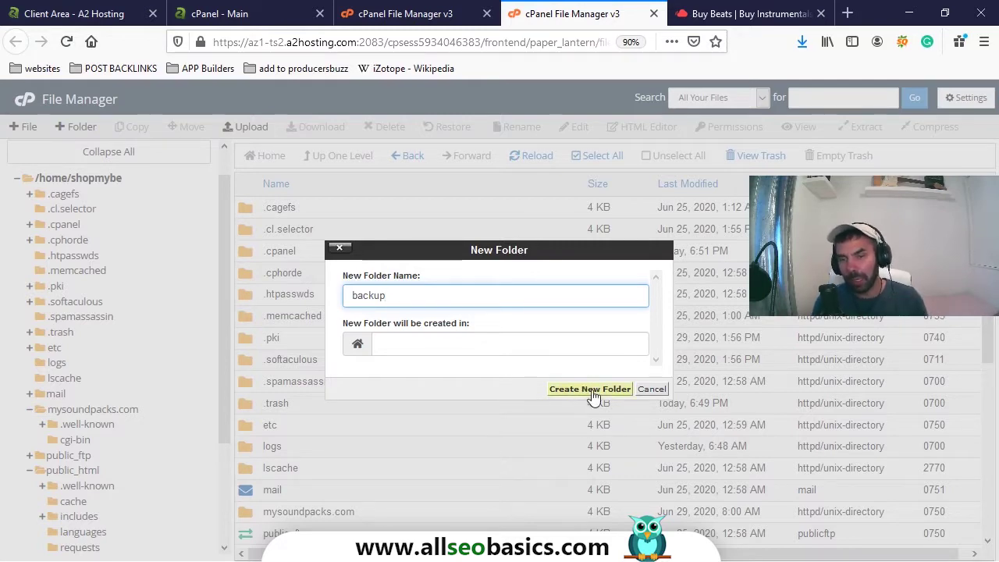
{"action": "left_click", "coordinate": [591, 388]}
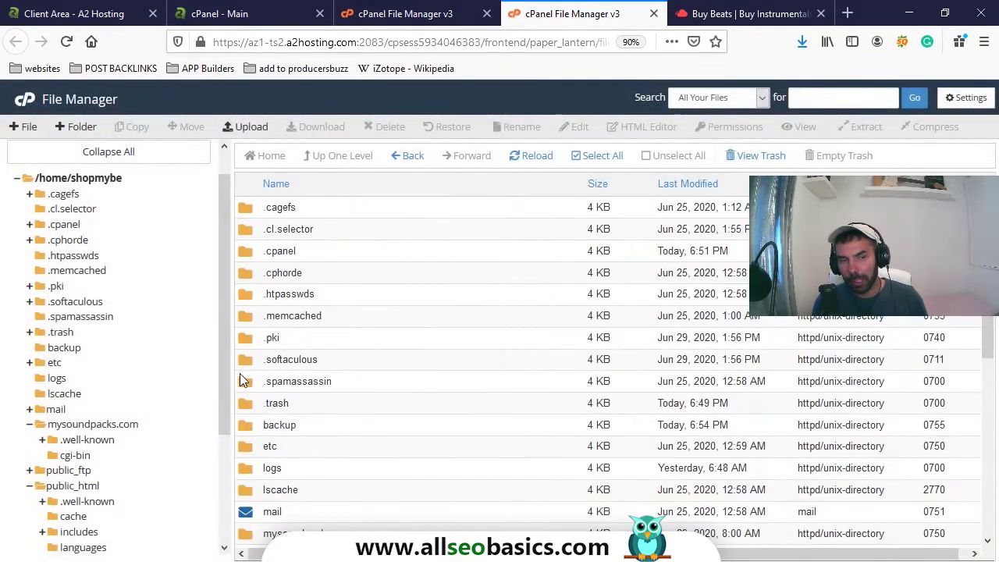
Find the new backup folder in the folder tree and open it to check its contents
{"action": "scroll", "coordinate": [117, 249], "scroll_direction": "down", "scroll_amount": 4}
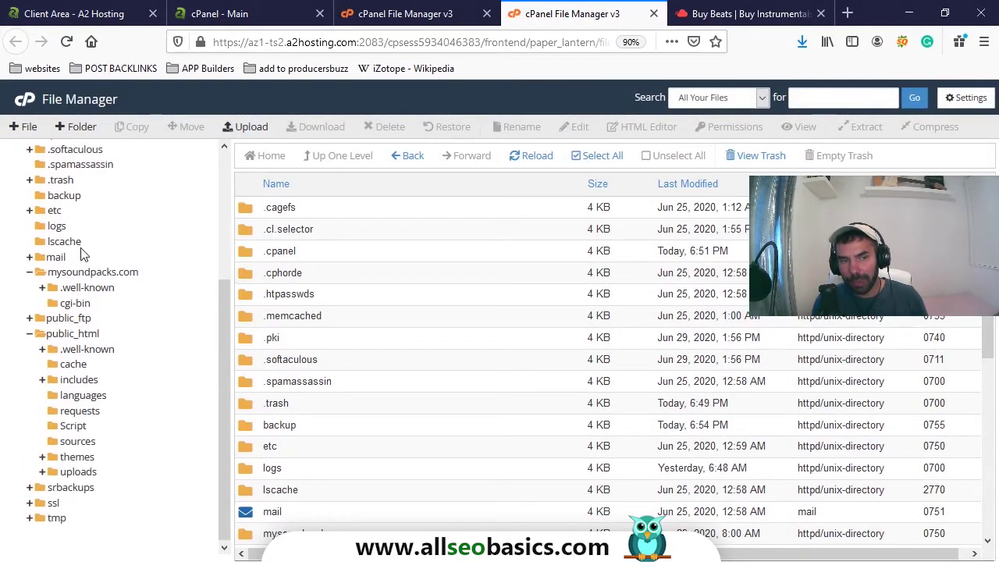
{"action": "scroll", "coordinate": [69, 285], "scroll_direction": "up", "scroll_amount": 2}
{"action": "left_click", "coordinate": [66, 274]}
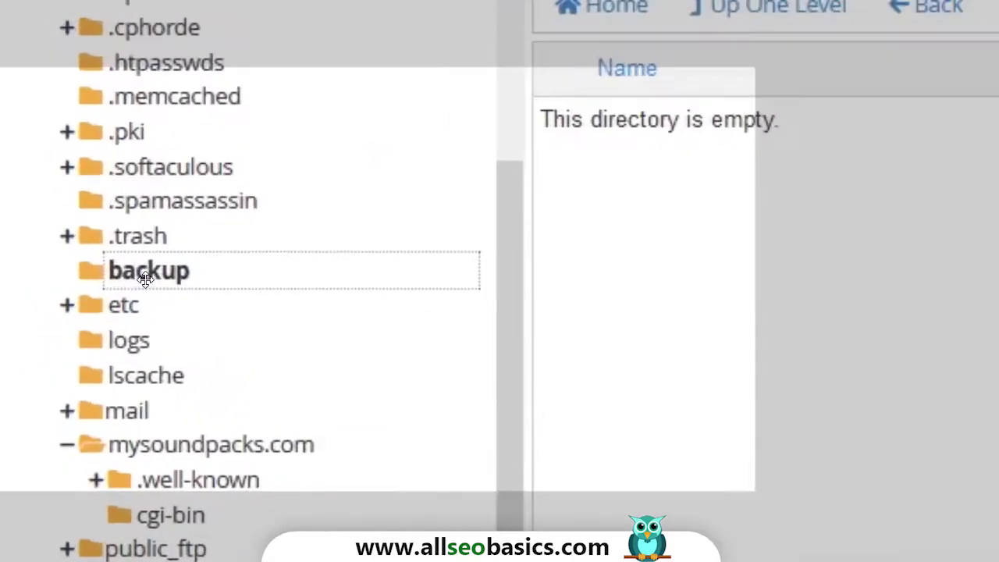
{"action": "scroll", "coordinate": [82, 275], "scroll_direction": "up", "scroll_amount": 2}
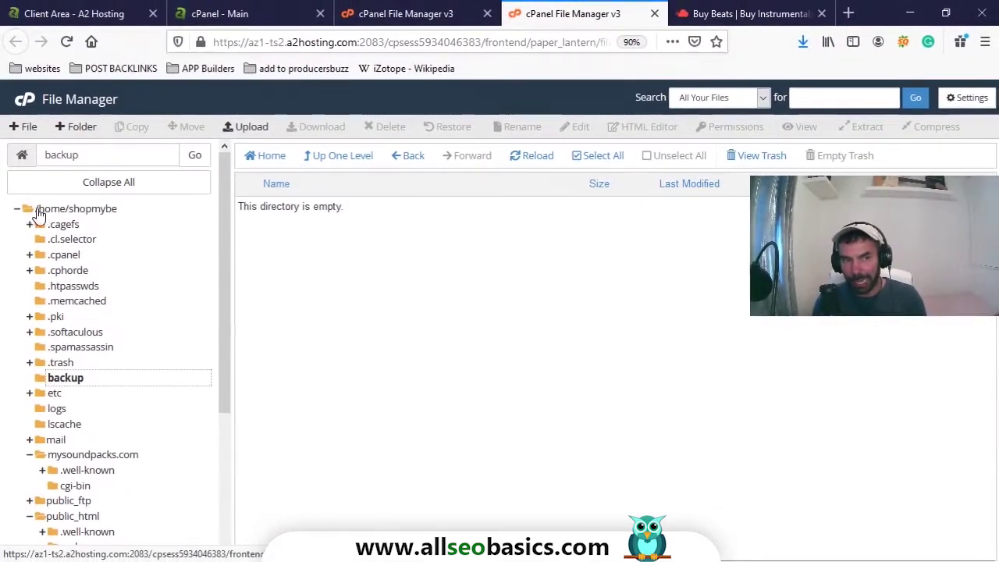
Collapse the mysoundpacks.com and public_html branches in the folder tree
{"action": "left_click", "coordinate": [17, 174]}
{"action": "left_click", "coordinate": [17, 174]}
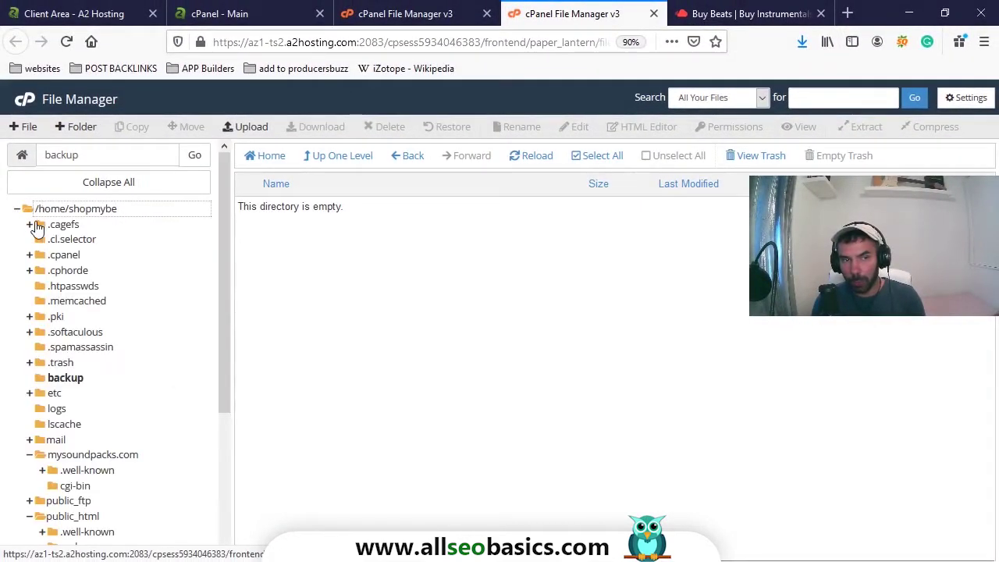
{"action": "scroll", "coordinate": [78, 387], "scroll_direction": "down", "scroll_amount": 4}
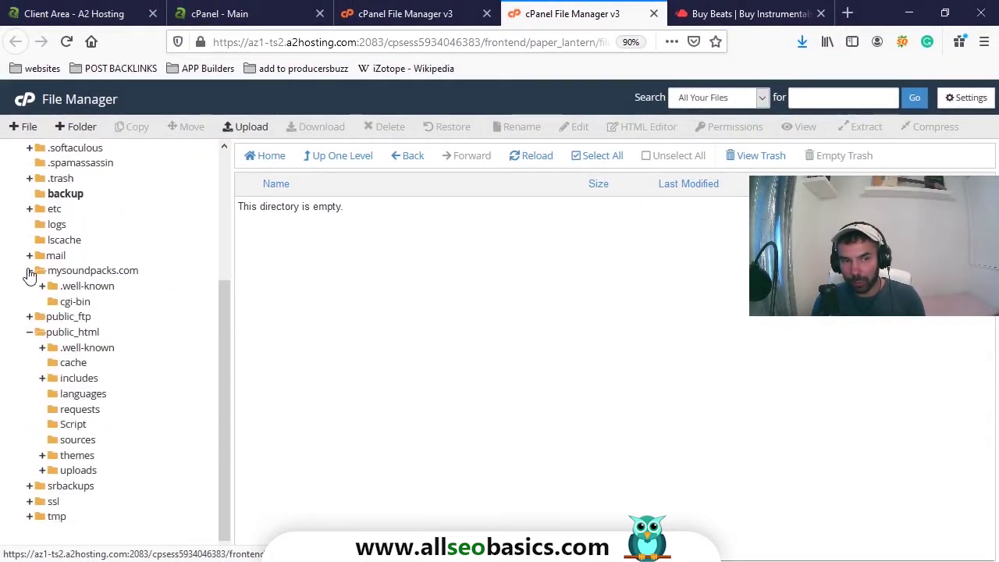
{"action": "left_click", "coordinate": [30, 269]}
{"action": "left_click", "coordinate": [30, 331]}
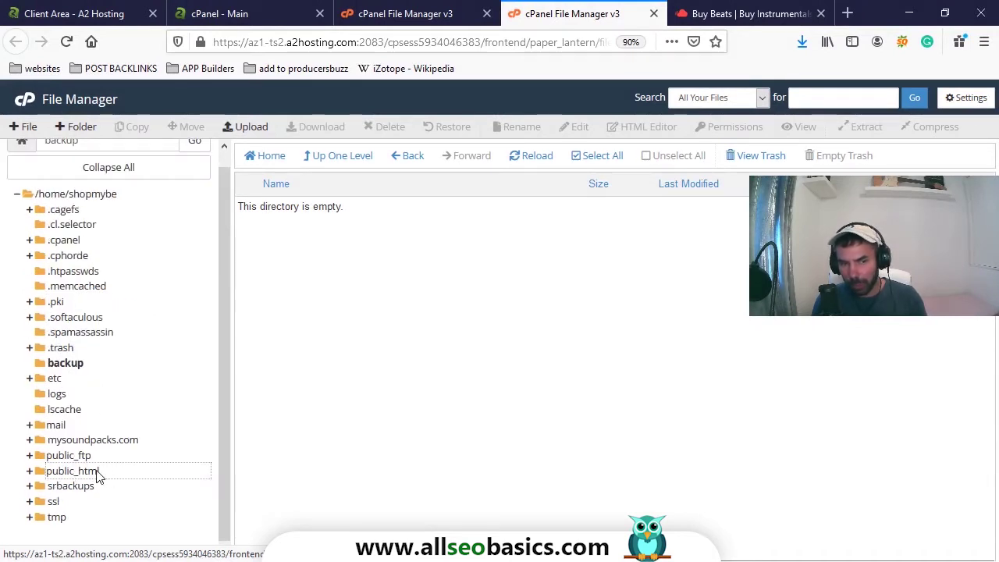
Revisit the backup folder and the contents of public_html, leaving the public_html branch collapsed
{"action": "left_click", "coordinate": [63, 364]}
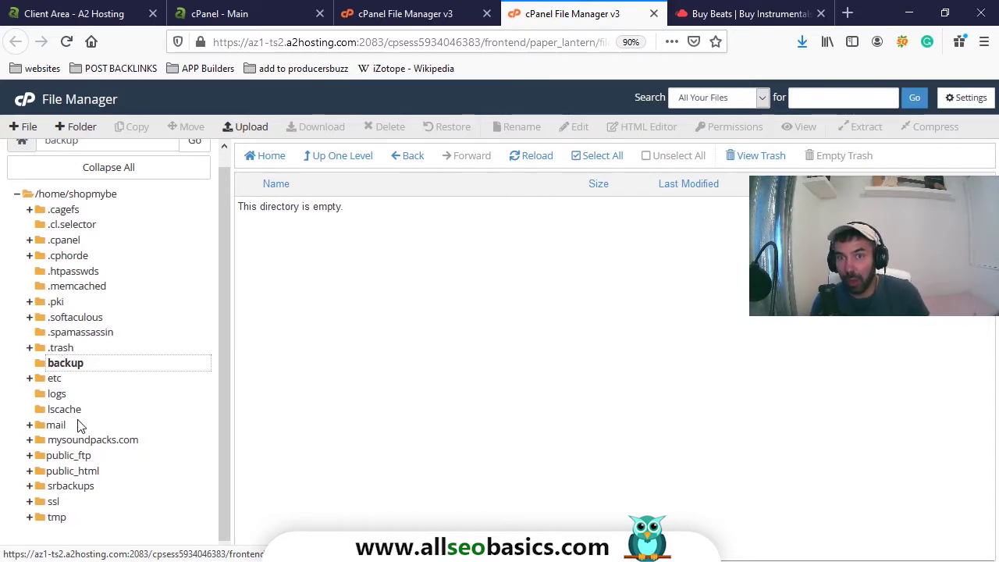
{"action": "left_click", "coordinate": [75, 472]}
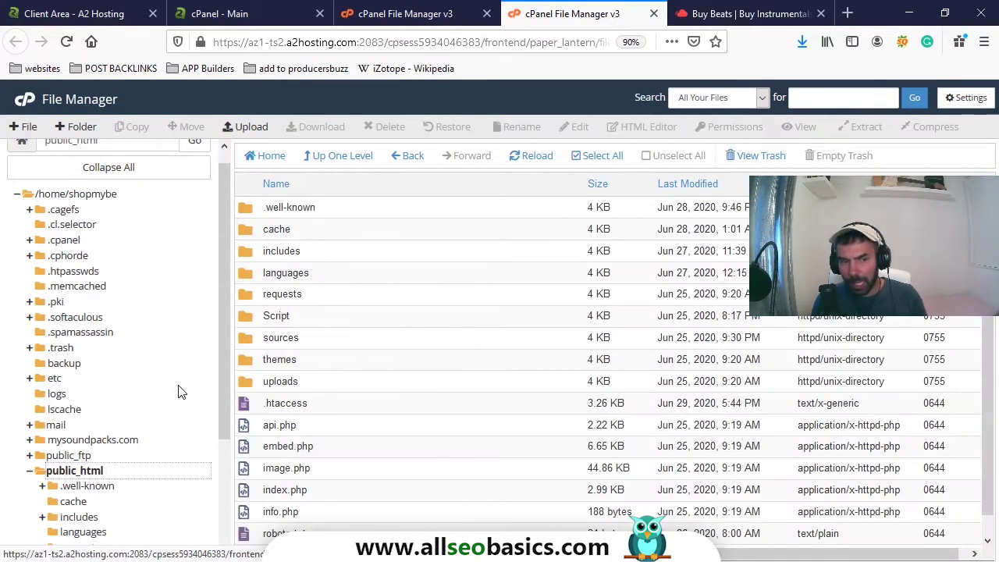
{"action": "left_click", "coordinate": [244, 204]}
{"action": "left_click", "coordinate": [39, 472]}
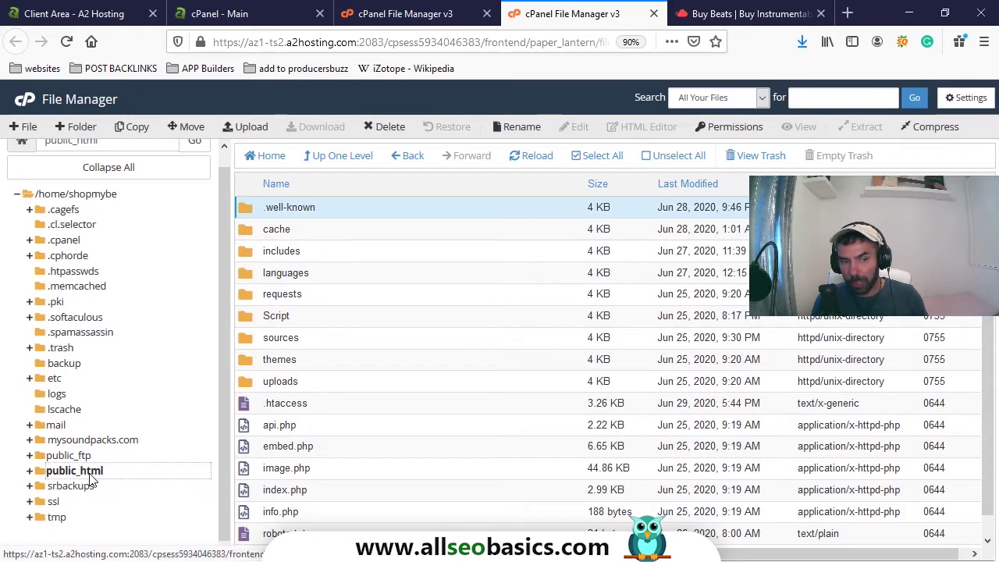
Copy the public_html folder from the account's home directory to the path /backup/
{"action": "left_click", "coordinate": [82, 195]}
{"action": "scroll", "coordinate": [357, 320], "scroll_direction": "down", "scroll_amount": 6}
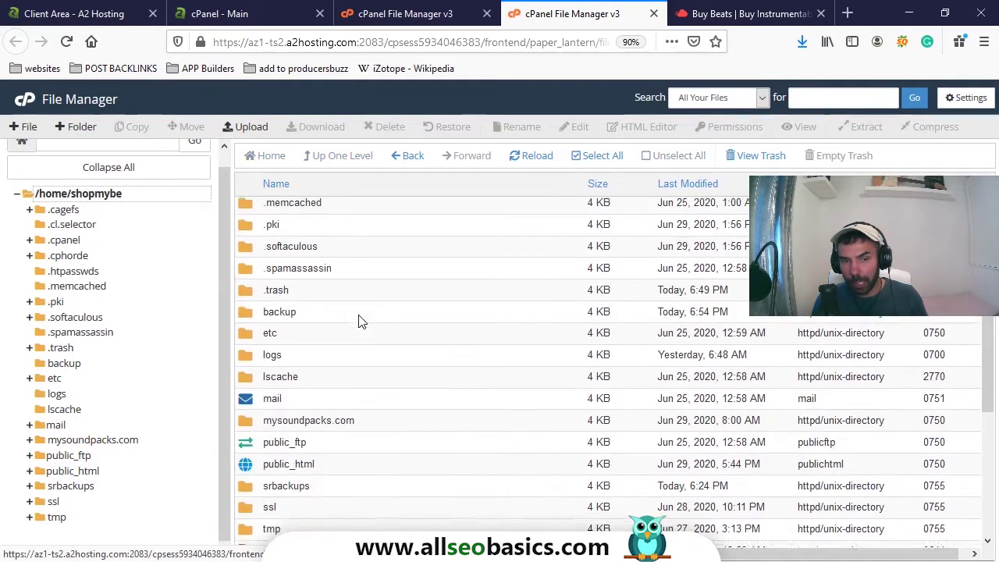
{"action": "scroll", "coordinate": [254, 425], "scroll_direction": "up", "scroll_amount": 3}
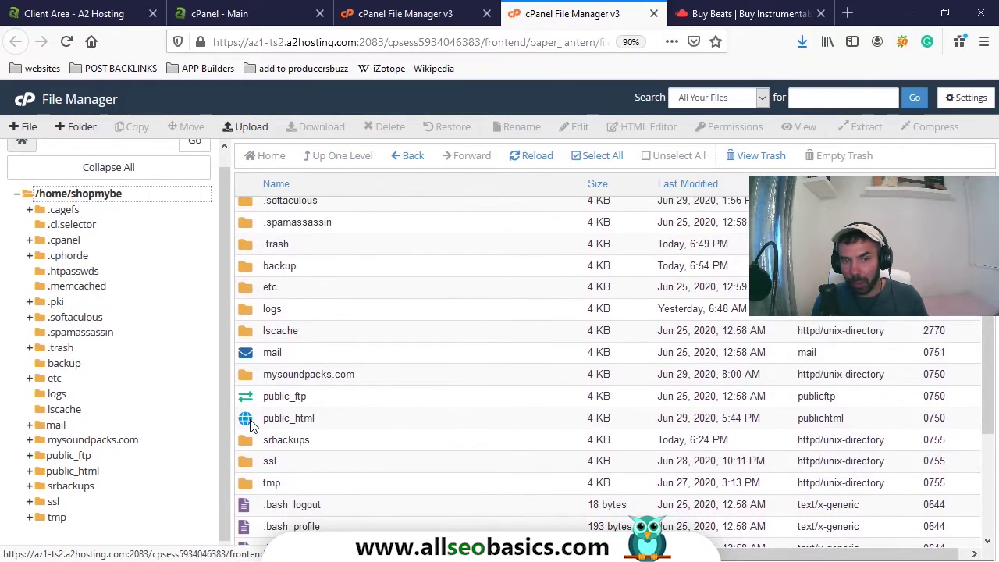
{"action": "left_click", "coordinate": [250, 422]}
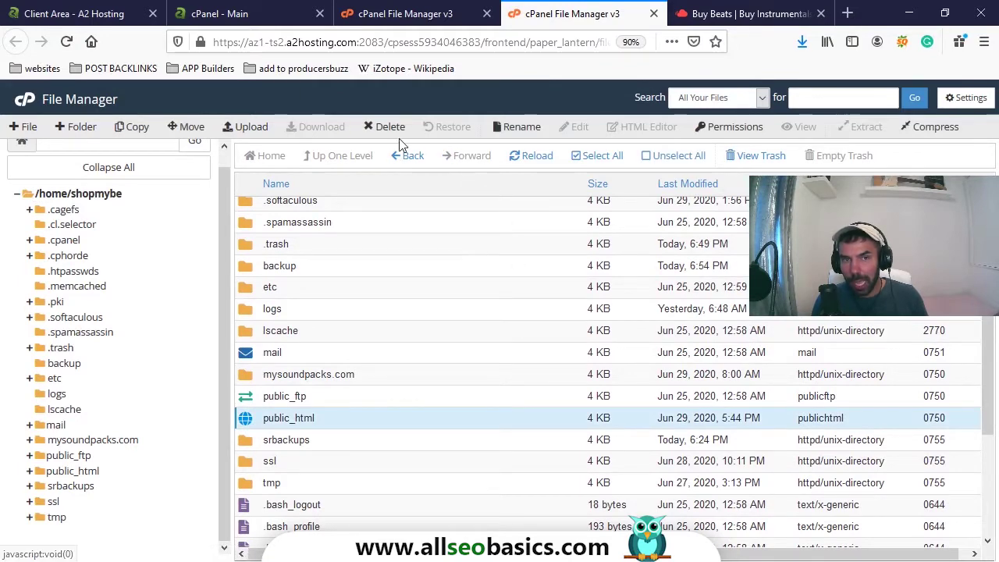
{"action": "left_click", "coordinate": [133, 126]}
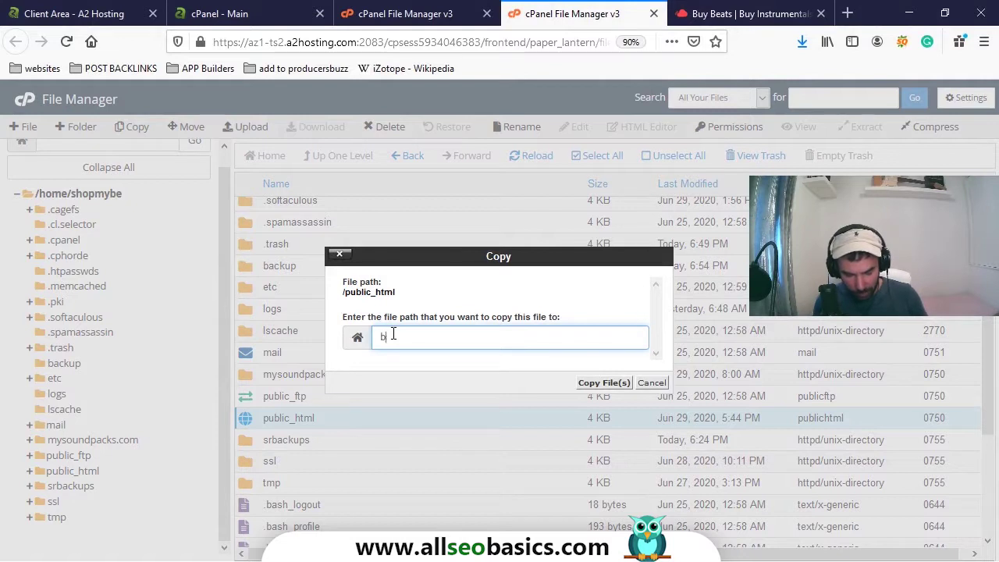
{"action": "type", "text": "backup/"}
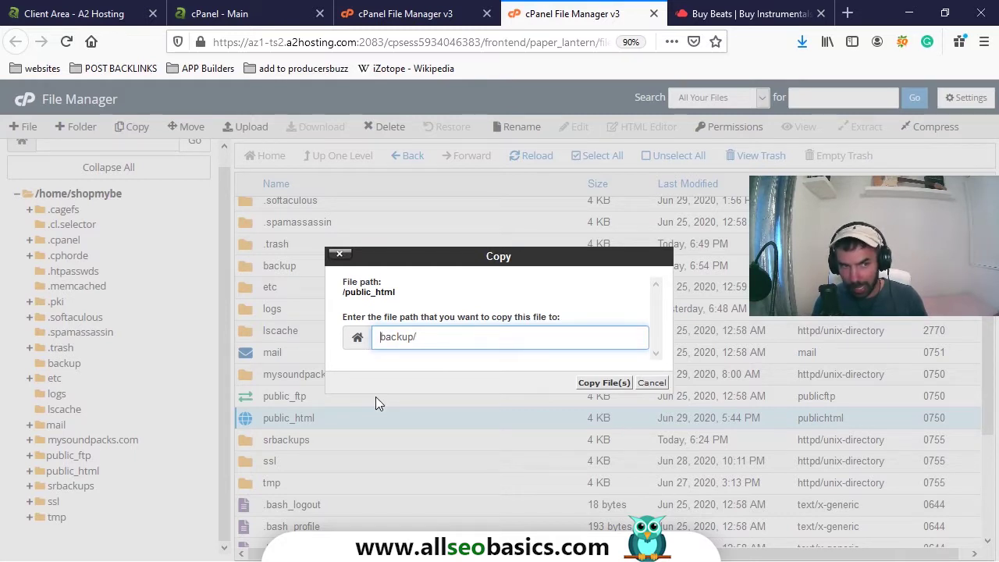
{"action": "type", "text": "/"}
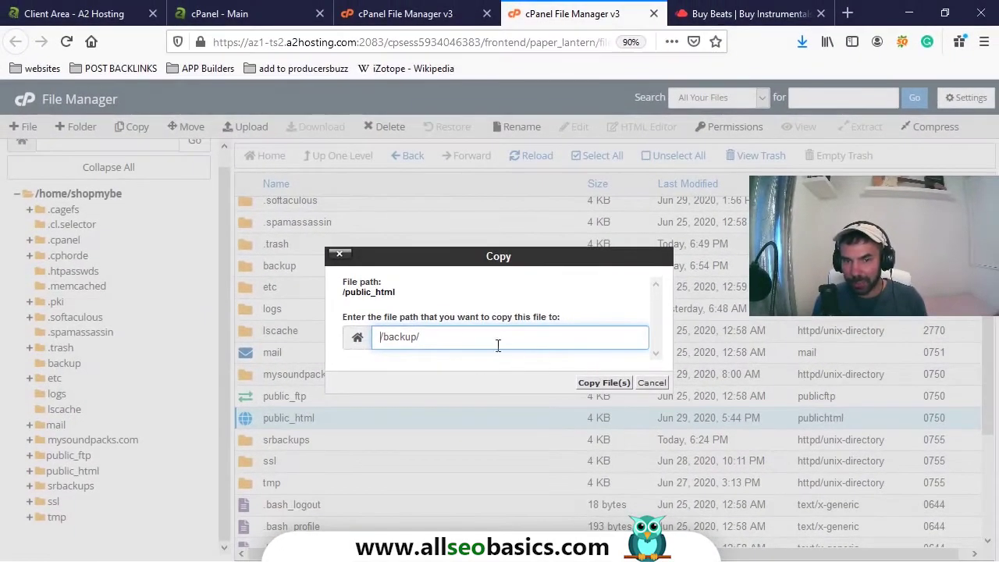
{"action": "left_click_drag", "start_coordinate": [420, 336], "coordinate": [382, 336]}
{"action": "key", "text": "BackSpace"}
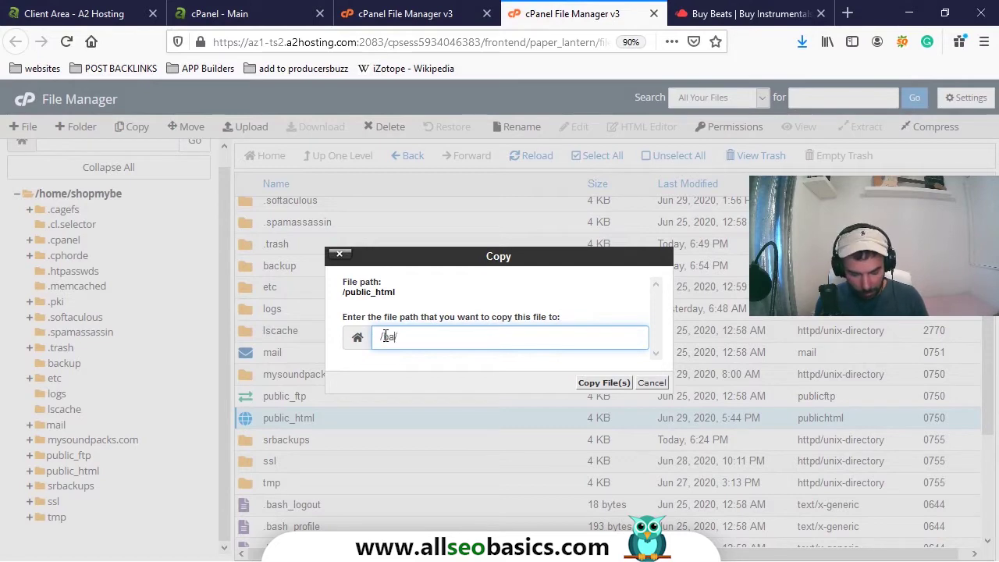
{"action": "left_click", "coordinate": [603, 383]}
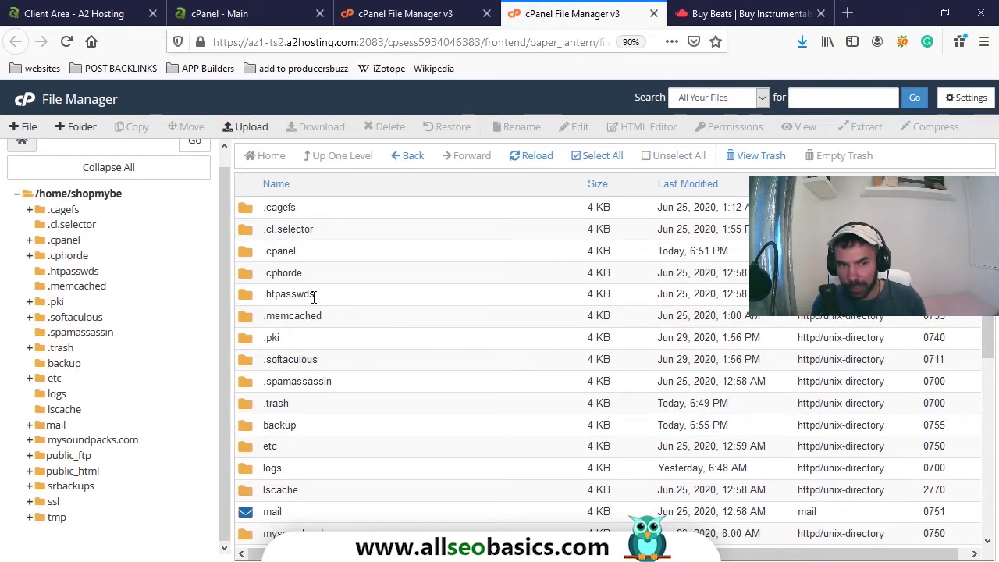
Open the public_html copy inside the backup folder and review its files
{"action": "left_click", "coordinate": [60, 362]}
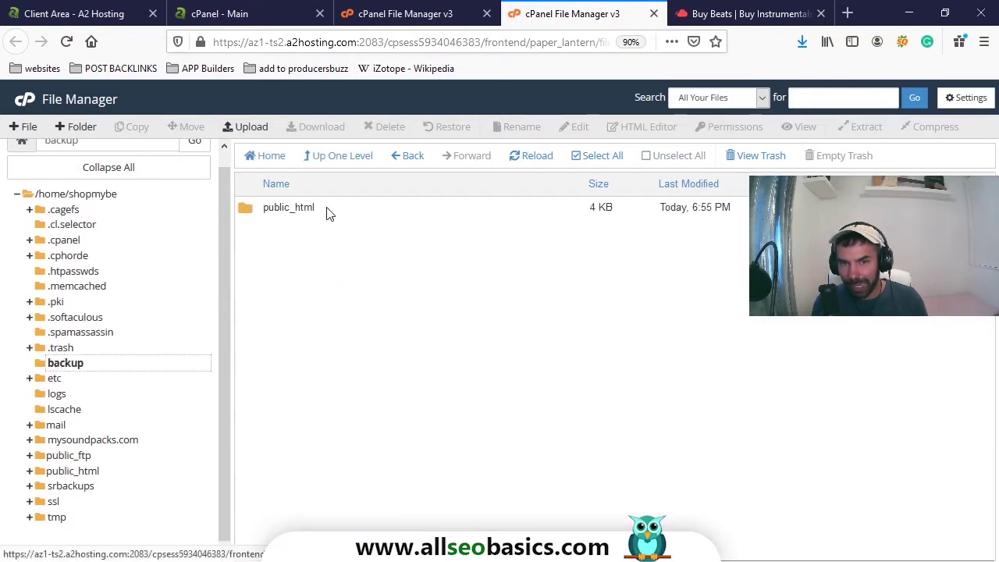
{"action": "double_click", "coordinate": [246, 213]}
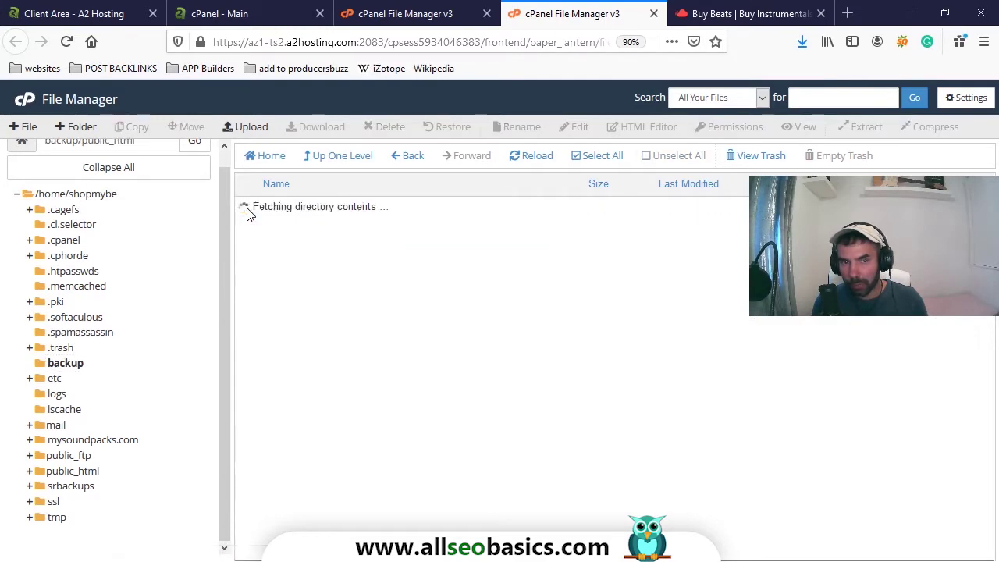
{"action": "scroll", "coordinate": [310, 357], "scroll_direction": "down", "scroll_amount": 1}
{"action": "scroll", "coordinate": [311, 357], "scroll_direction": "up", "scroll_amount": 1}
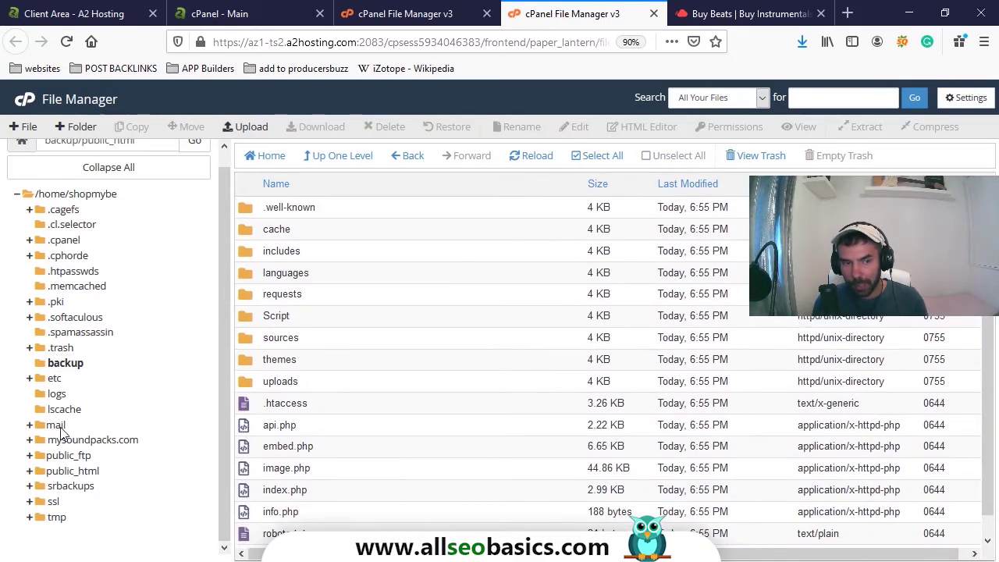
Move index.php from the live public_html folder to the trash
{"action": "left_click", "coordinate": [153, 471]}
{"action": "scroll", "coordinate": [390, 412], "scroll_direction": "down", "scroll_amount": 1}
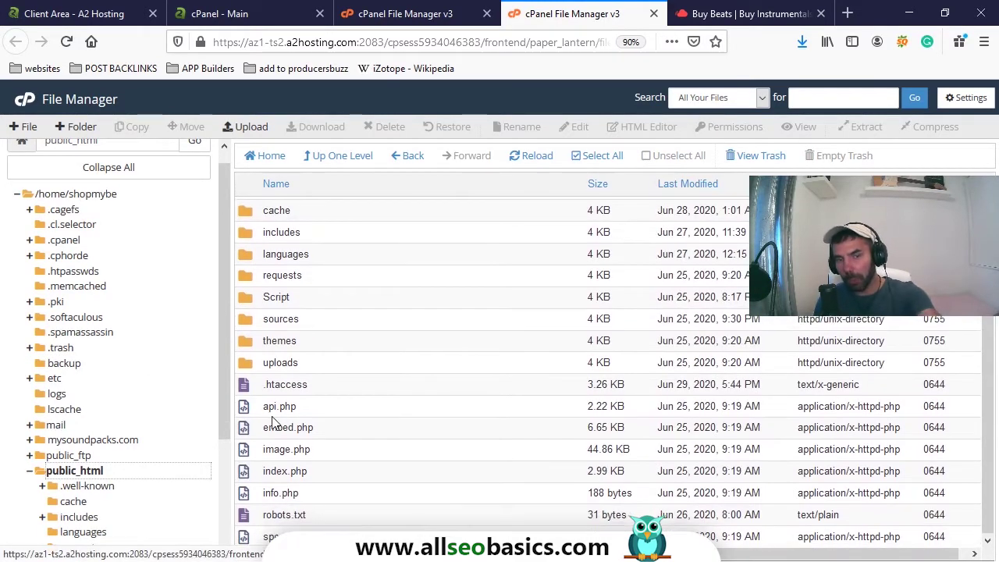
{"action": "left_click", "coordinate": [271, 427]}
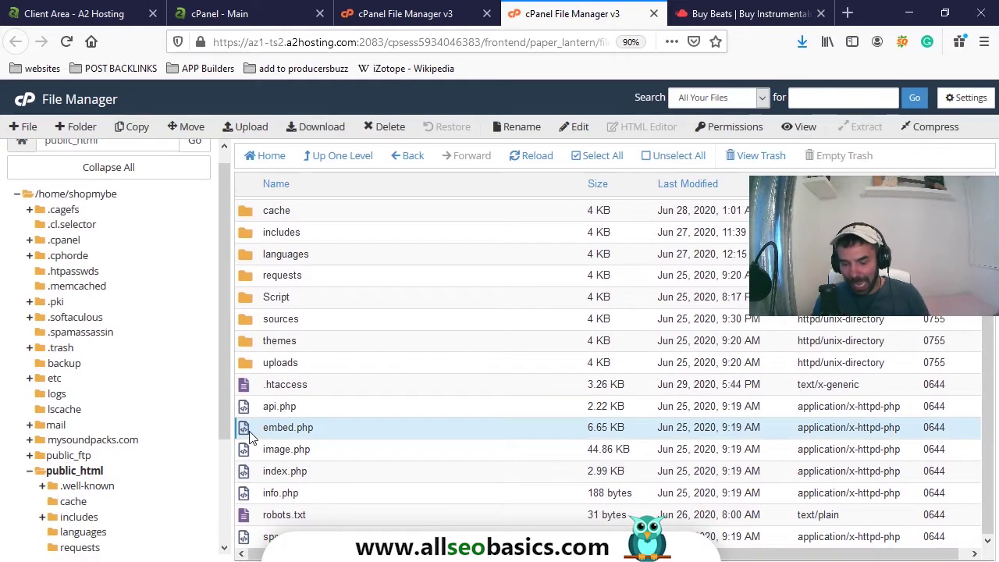
{"action": "left_click", "coordinate": [251, 450]}
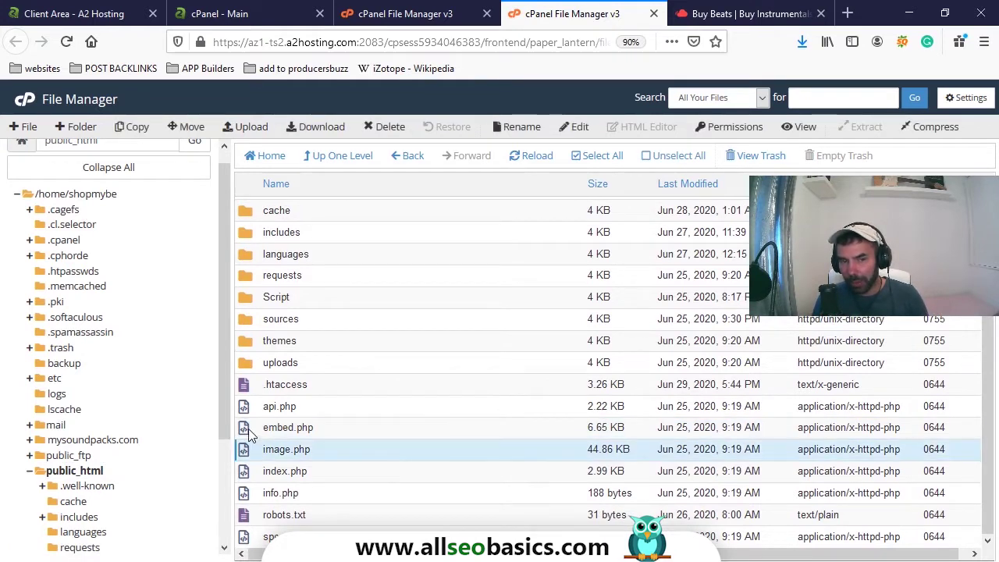
{"action": "left_click", "coordinate": [250, 431]}
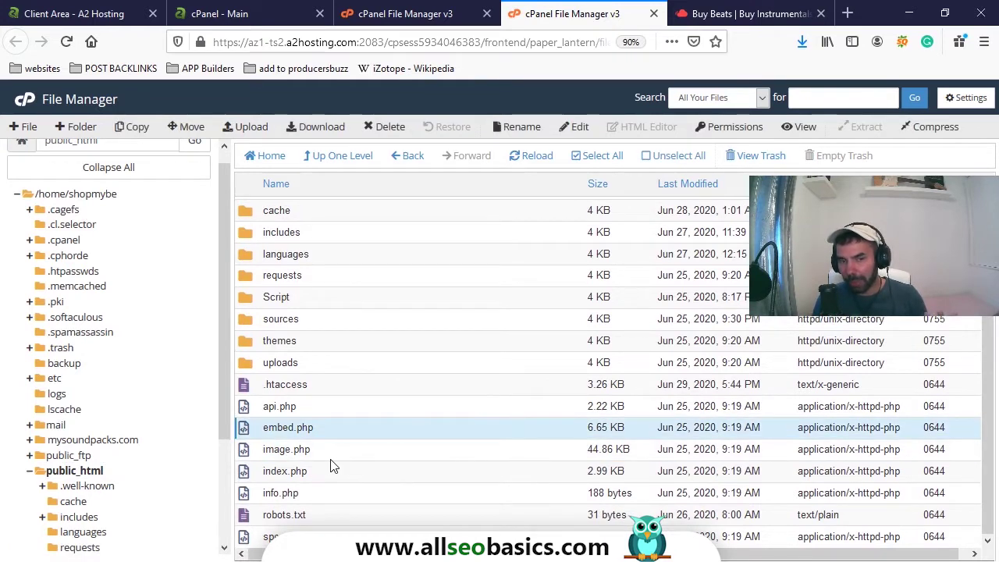
{"action": "left_click", "coordinate": [274, 448]}
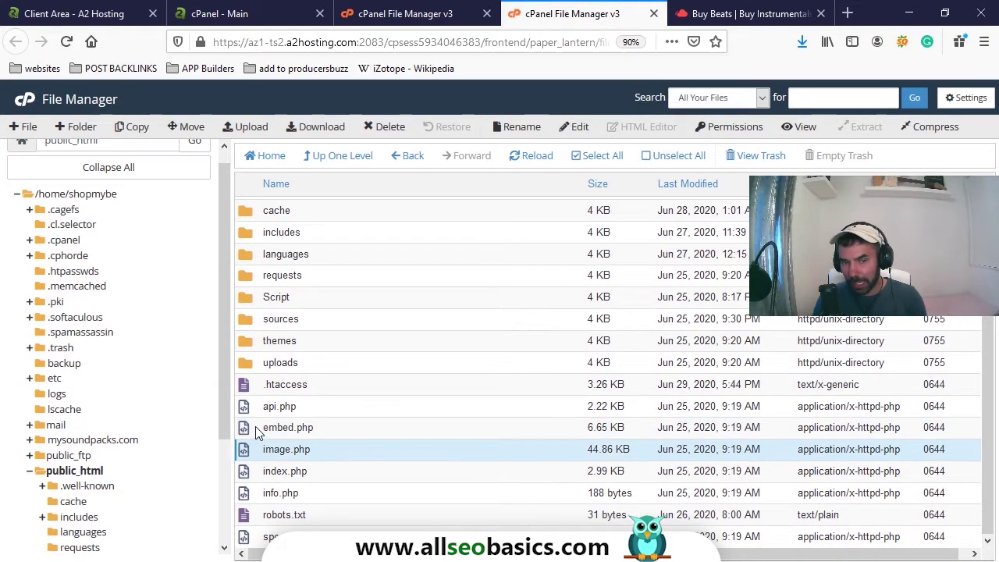
{"action": "left_click", "coordinate": [300, 473]}
{"action": "key", "text": "Delete"}
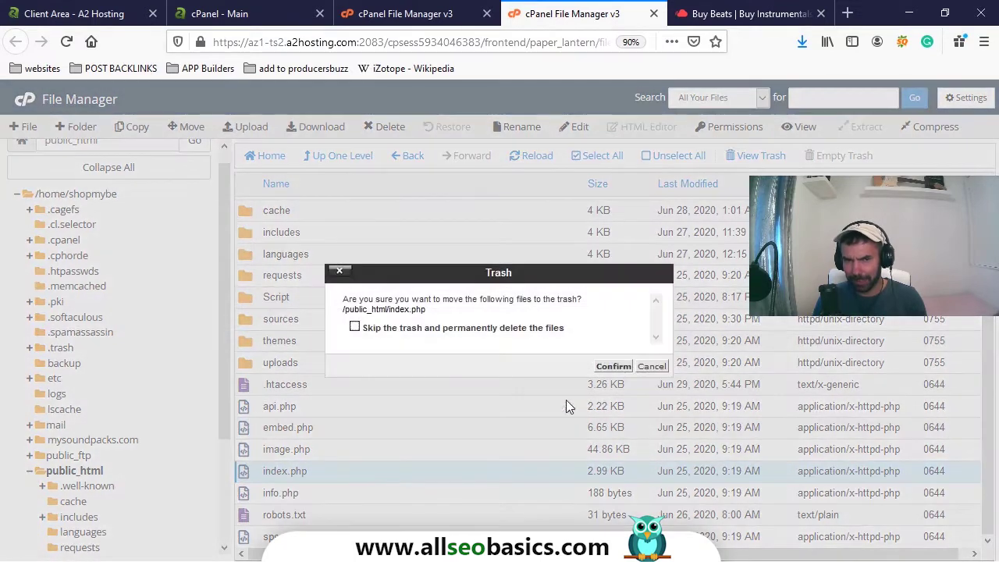
{"action": "left_click", "coordinate": [613, 366]}
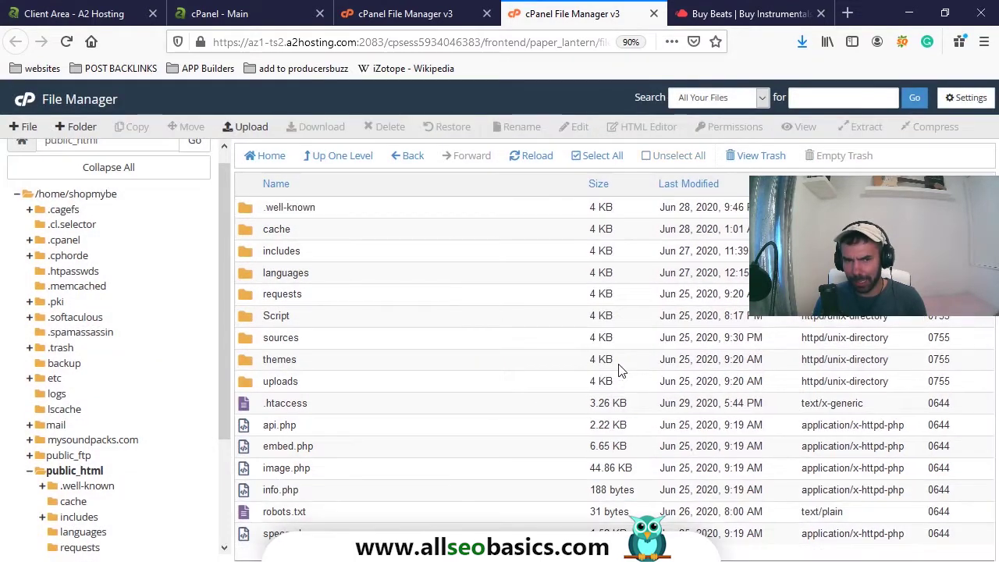
Reload the shopmybeats.com site to check how it responds without index.php, and return to the file manager
{"action": "left_click", "coordinate": [760, 16]}
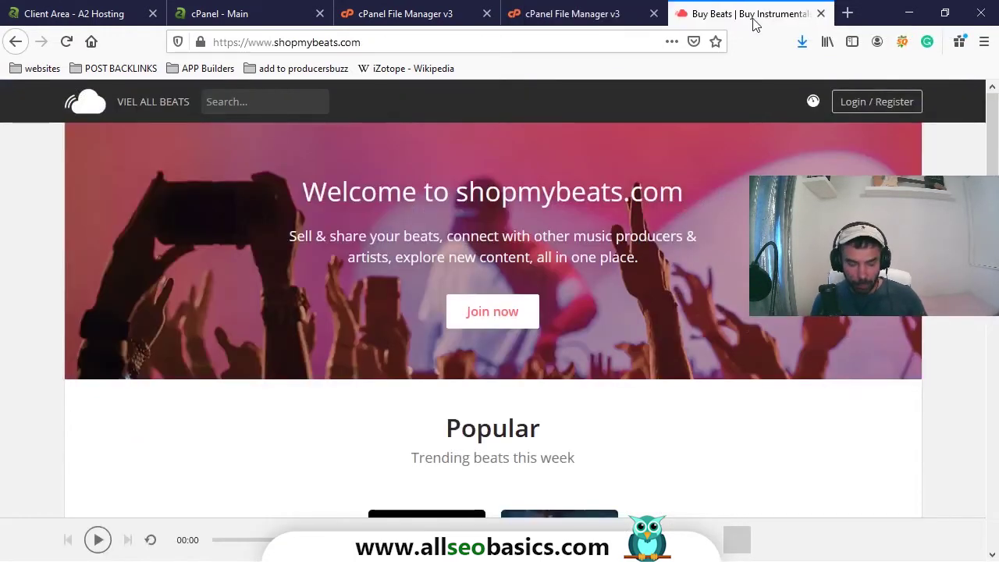
{"action": "key", "text": "F5"}
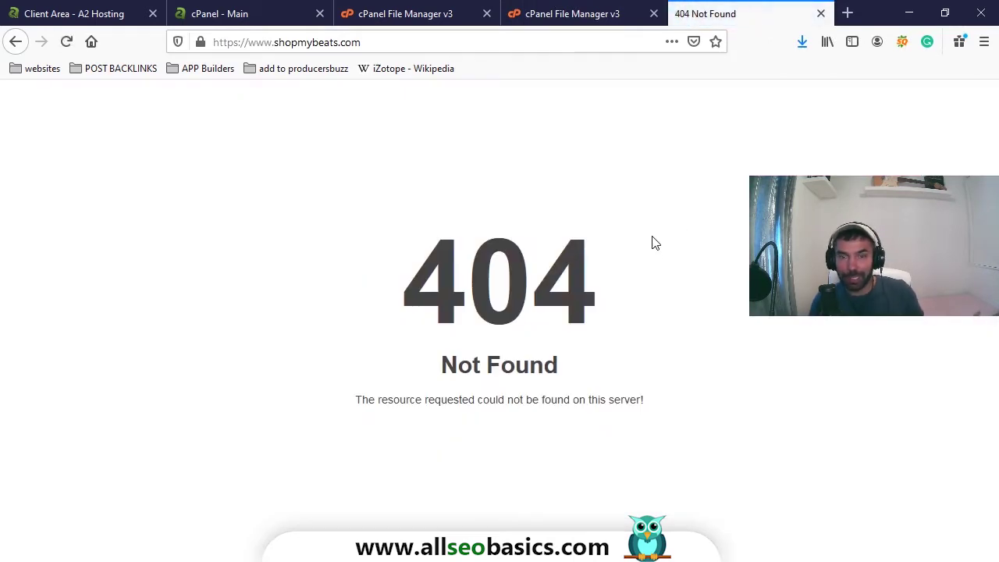
{"action": "left_click", "coordinate": [617, 12]}
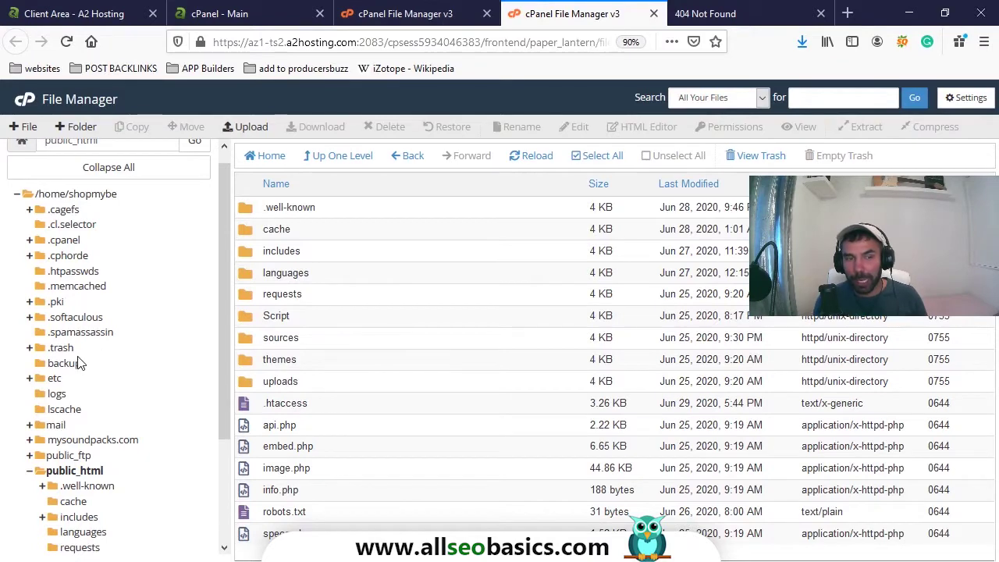
Open public_html inside the backup folder and locate the backed-up index.php
{"action": "left_click", "coordinate": [66, 363]}
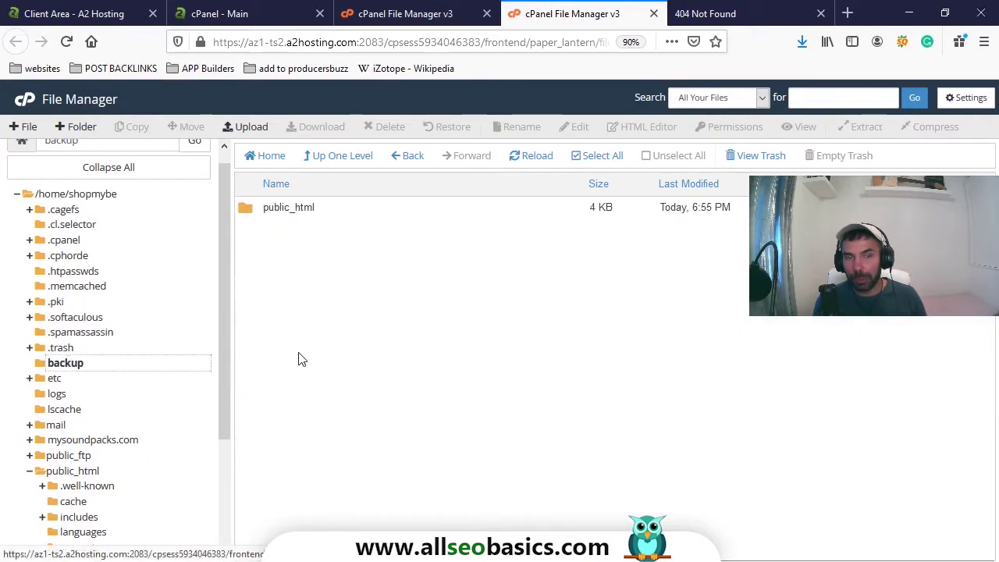
{"action": "double_click", "coordinate": [245, 207]}
{"action": "scroll", "coordinate": [325, 292], "scroll_direction": "down", "scroll_amount": 1}
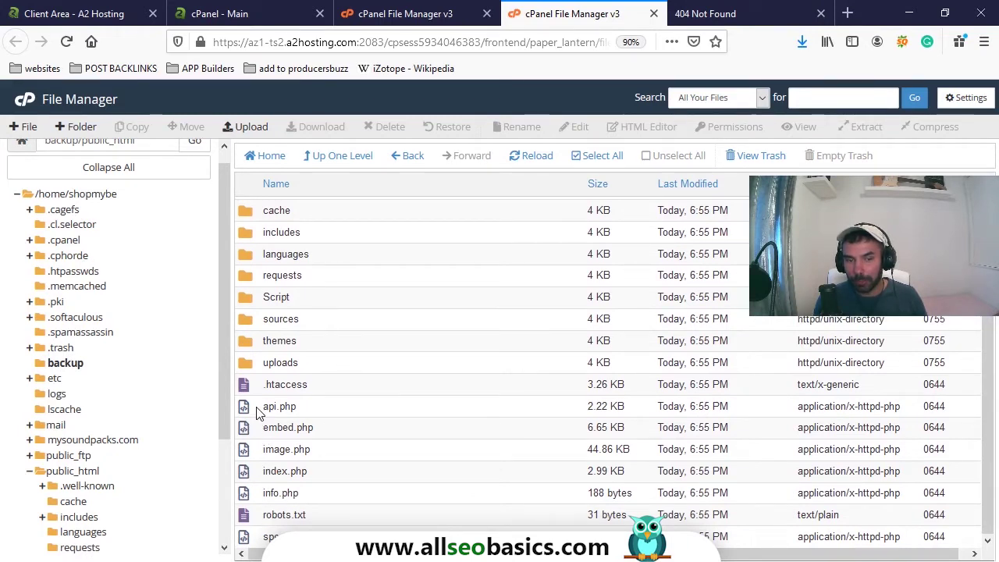
{"action": "left_click", "coordinate": [258, 470]}
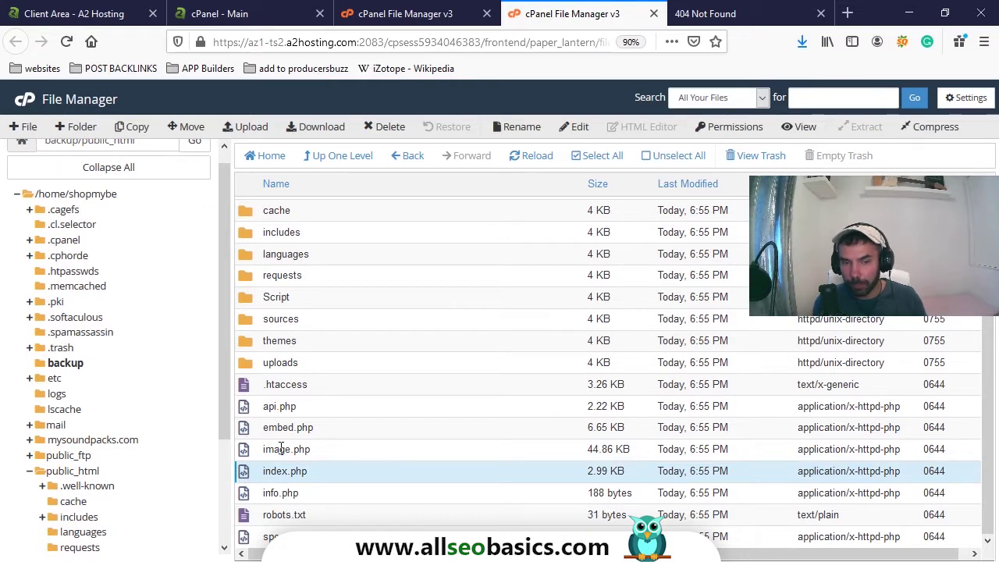
{"action": "left_click", "coordinate": [243, 472]}
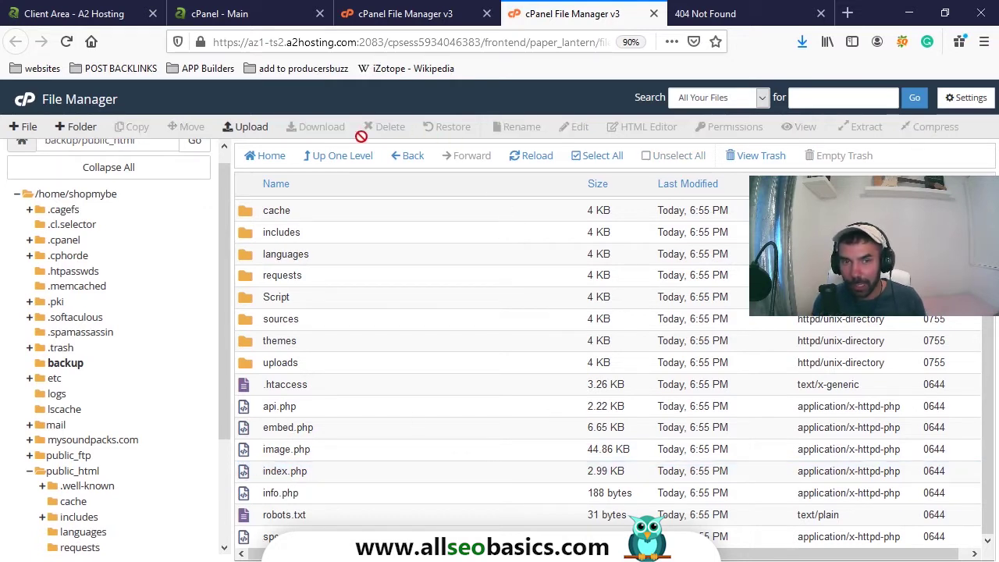
Open the live public_html folder and copy its path to the clipboard
{"action": "left_click", "coordinate": [87, 472]}
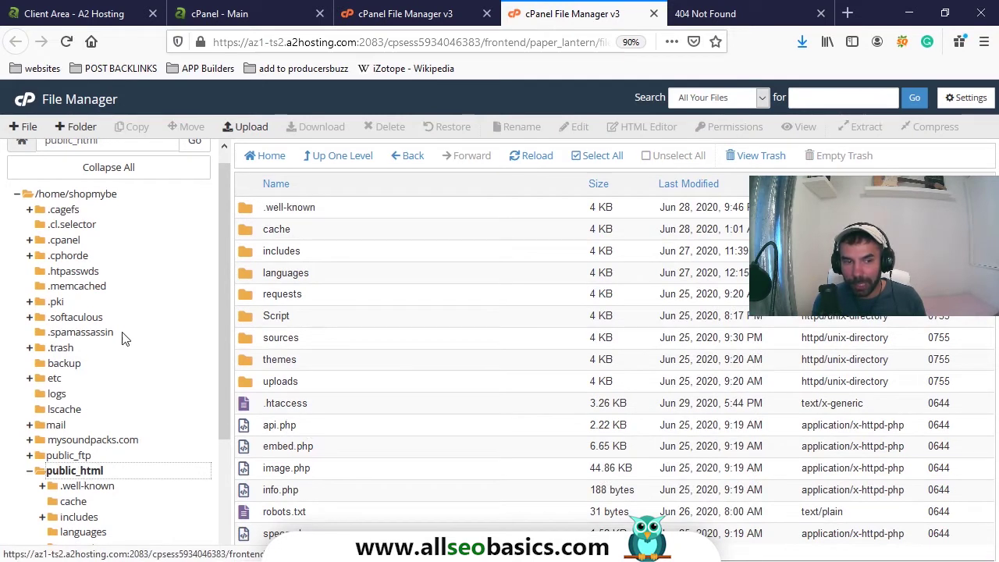
{"action": "scroll", "coordinate": [123, 337], "scroll_direction": "up", "scroll_amount": 1}
{"action": "double_click", "coordinate": [114, 153]}
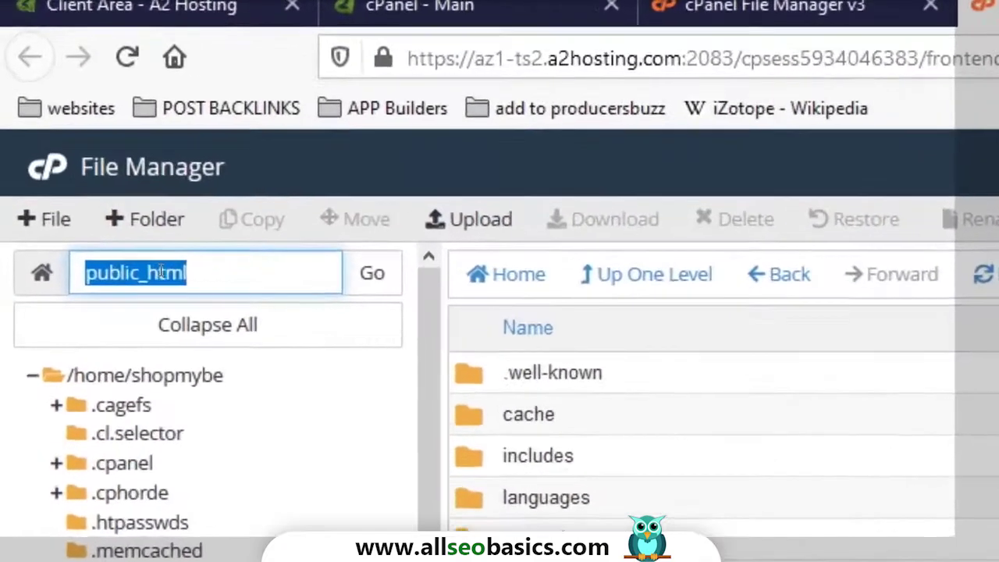
{"action": "right_click", "coordinate": [98, 157]}
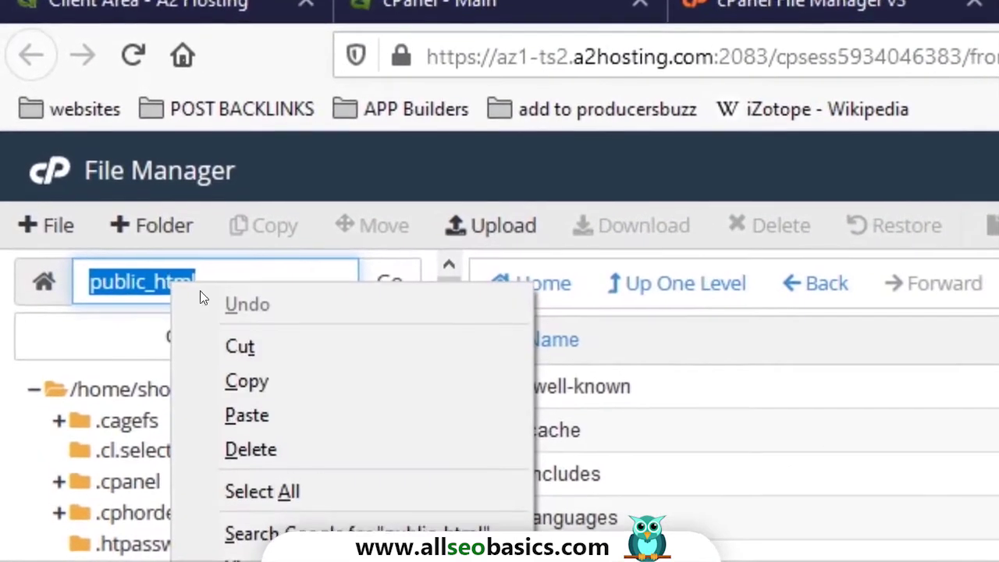
{"action": "left_click", "coordinate": [123, 202]}
{"action": "left_click", "coordinate": [239, 215]}
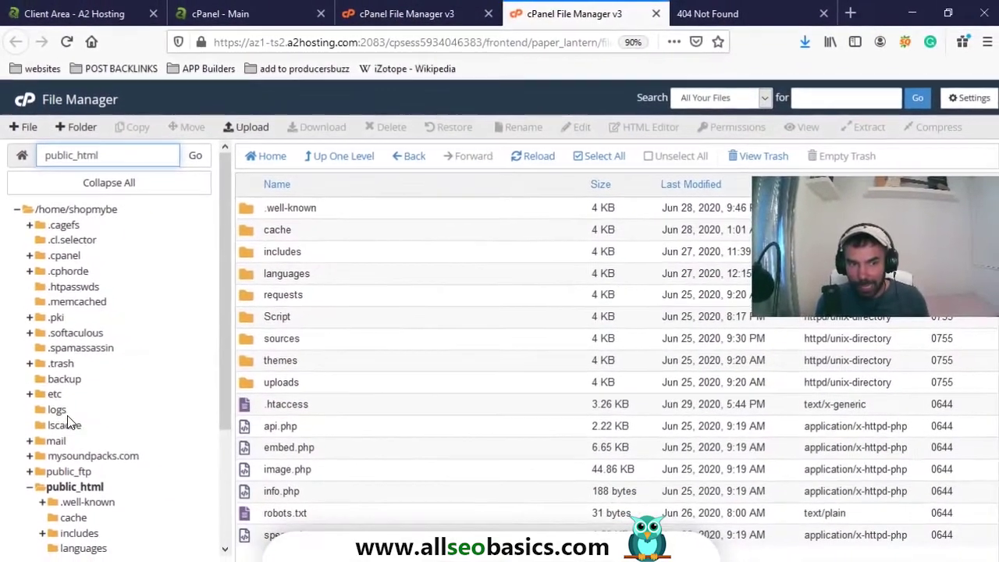
Copy index.php from public_html inside the backup folder to the destination path /public_html/
{"action": "left_click", "coordinate": [64, 378]}
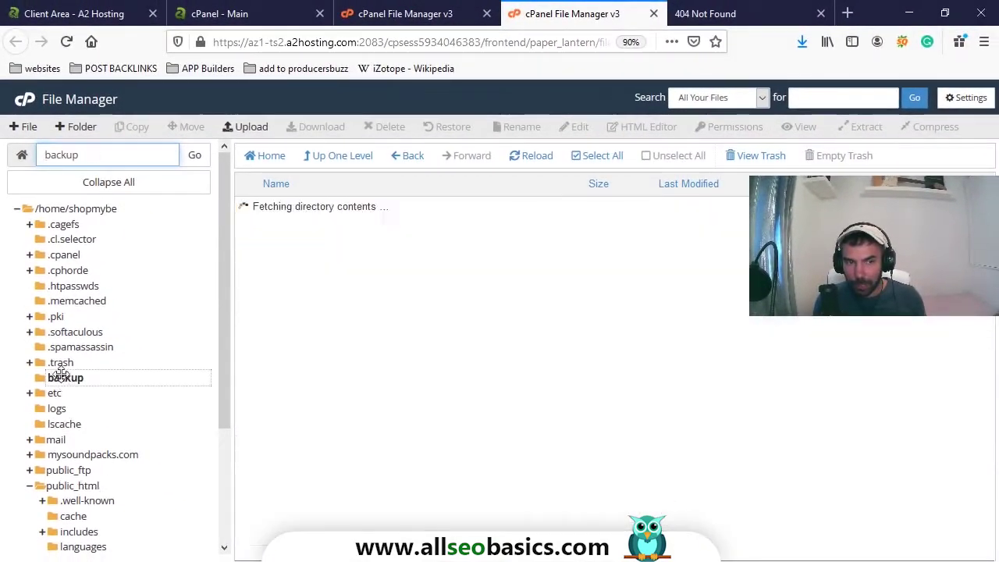
{"action": "double_click", "coordinate": [249, 207]}
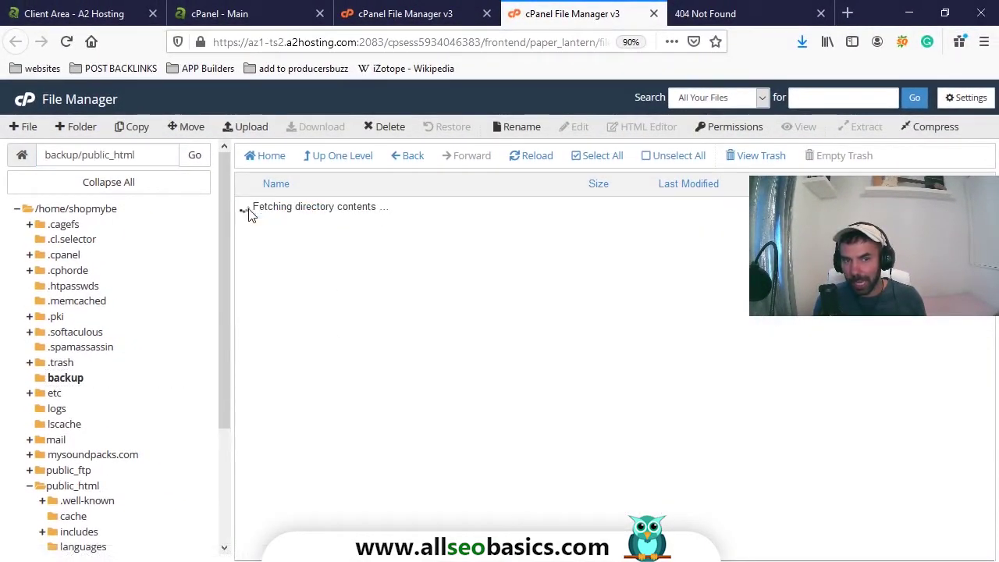
{"action": "scroll", "coordinate": [336, 390], "scroll_direction": "down", "scroll_amount": 1}
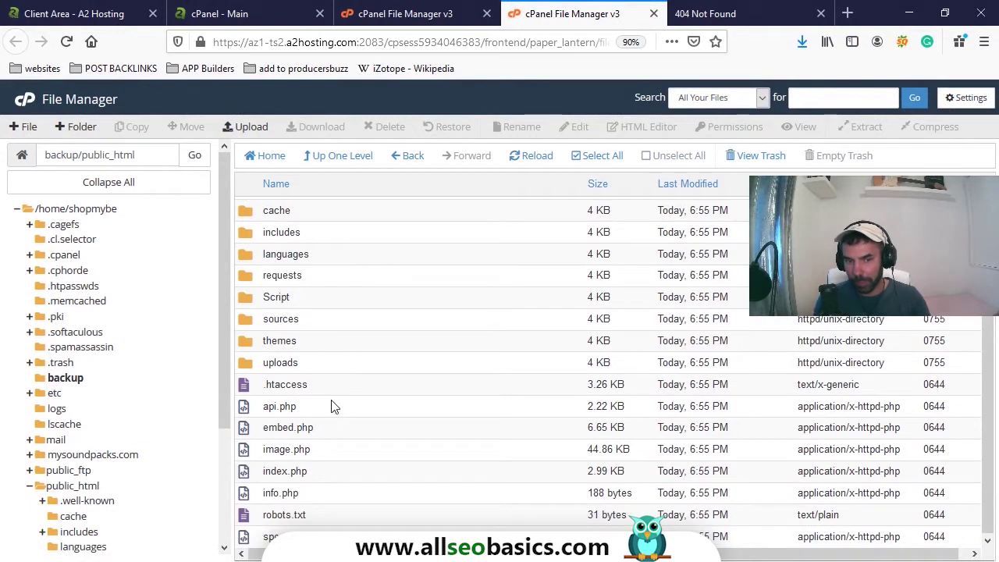
{"action": "left_click", "coordinate": [256, 473]}
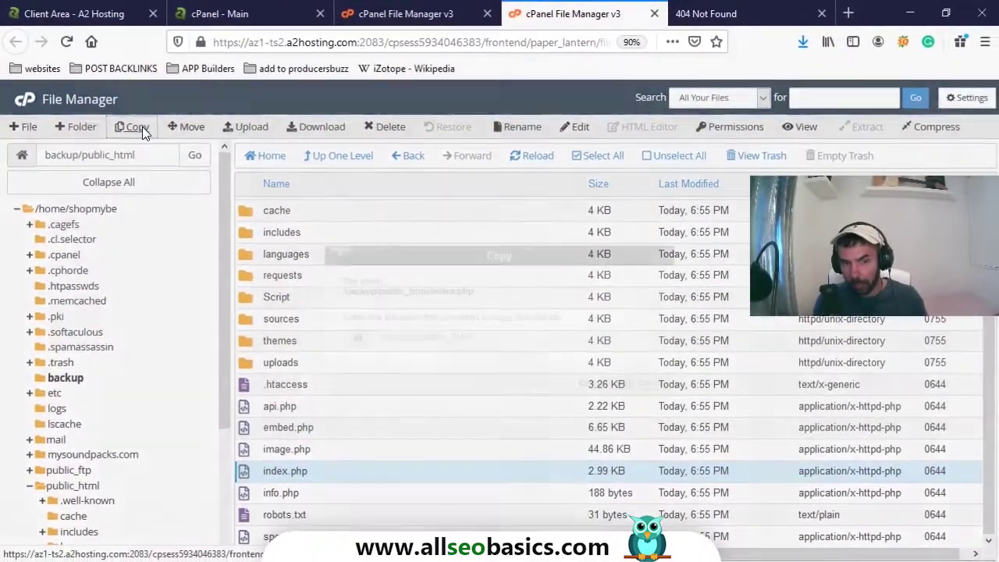
{"action": "left_click", "coordinate": [142, 128]}
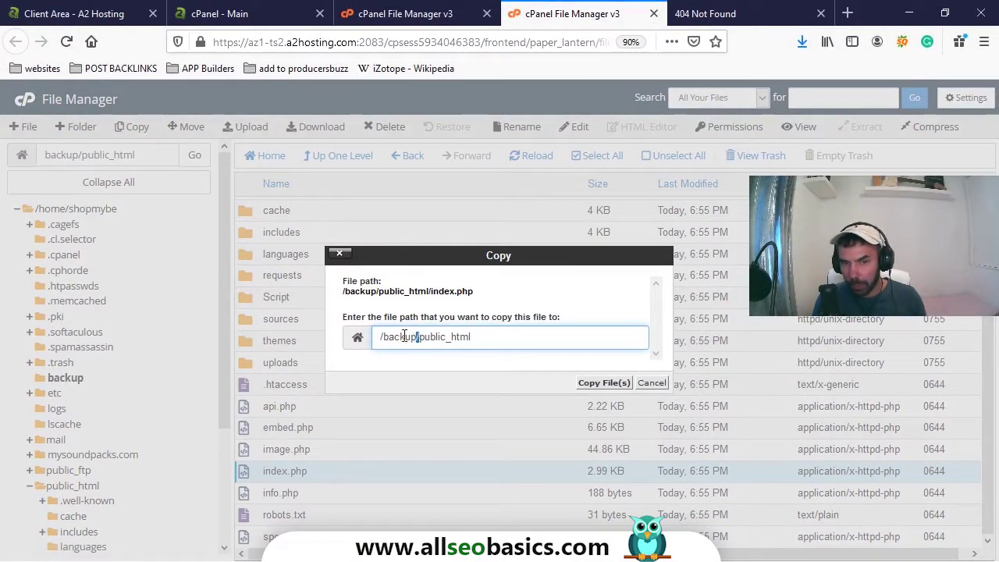
{"action": "left_click_drag", "start_coordinate": [404, 335], "coordinate": [381, 336]}
{"action": "key", "text": "BackSpace"}
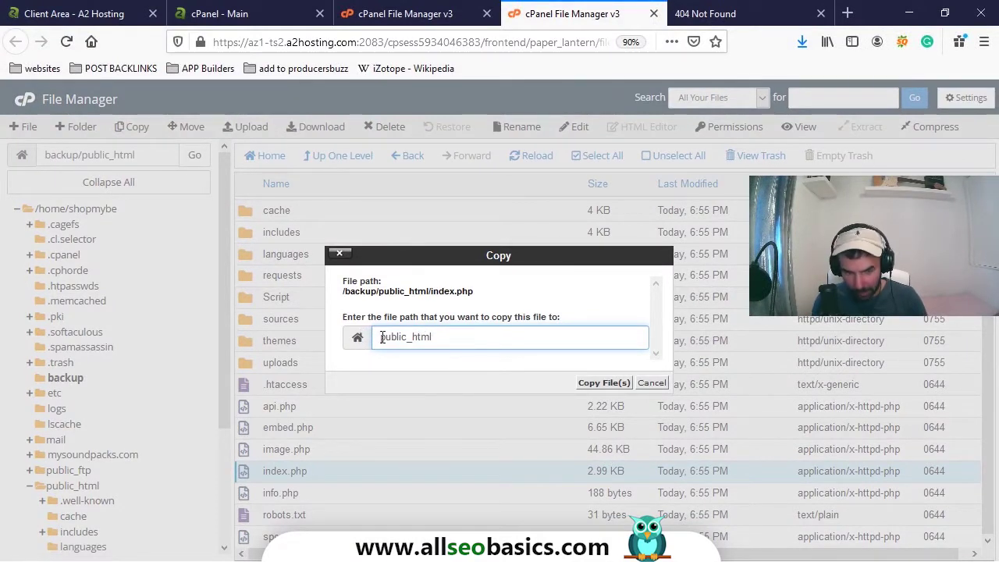
{"action": "type", "text": "/"}
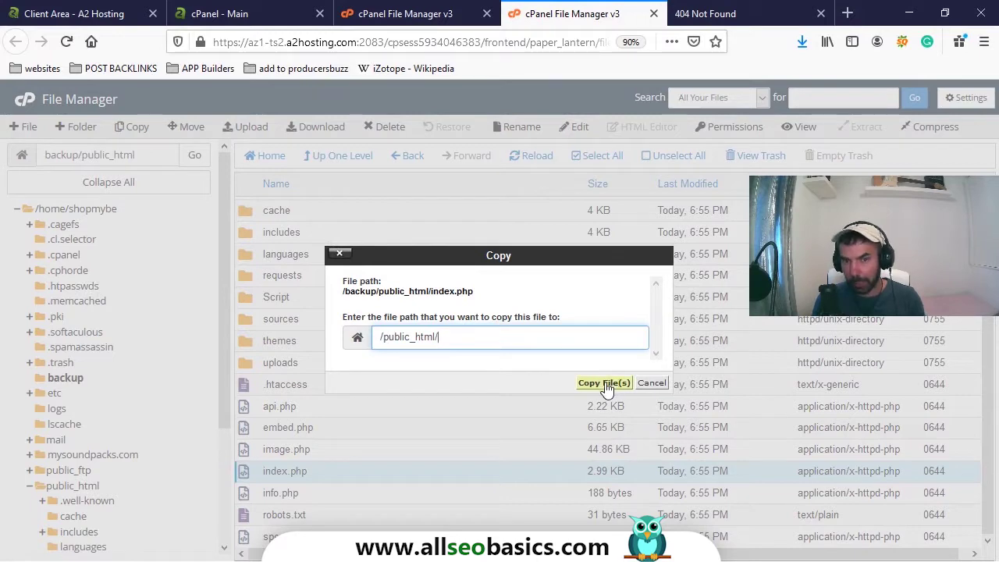
{"action": "left_click", "coordinate": [605, 383]}
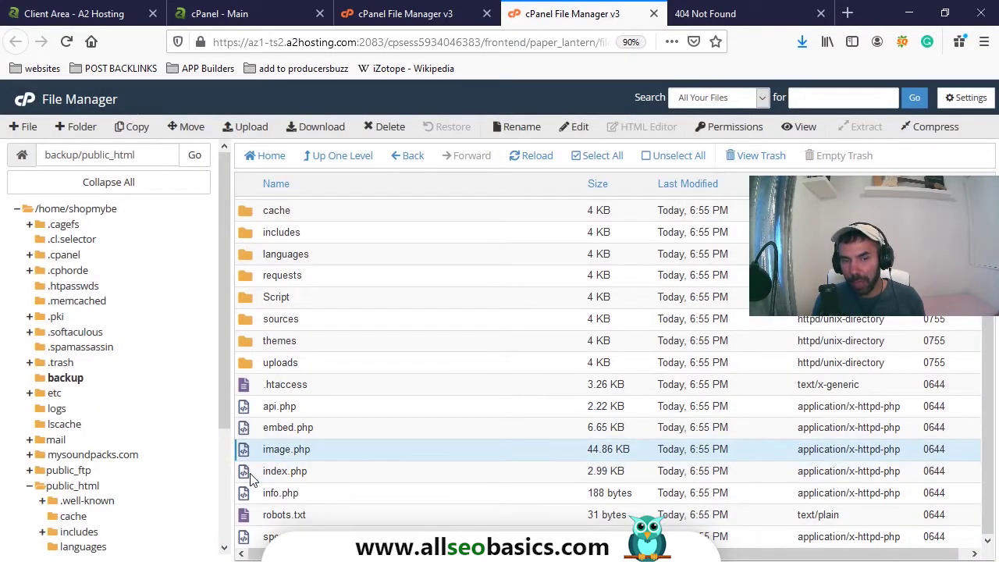
Open the live public_html folder and check its index.php entry
{"action": "left_click", "coordinate": [70, 486]}
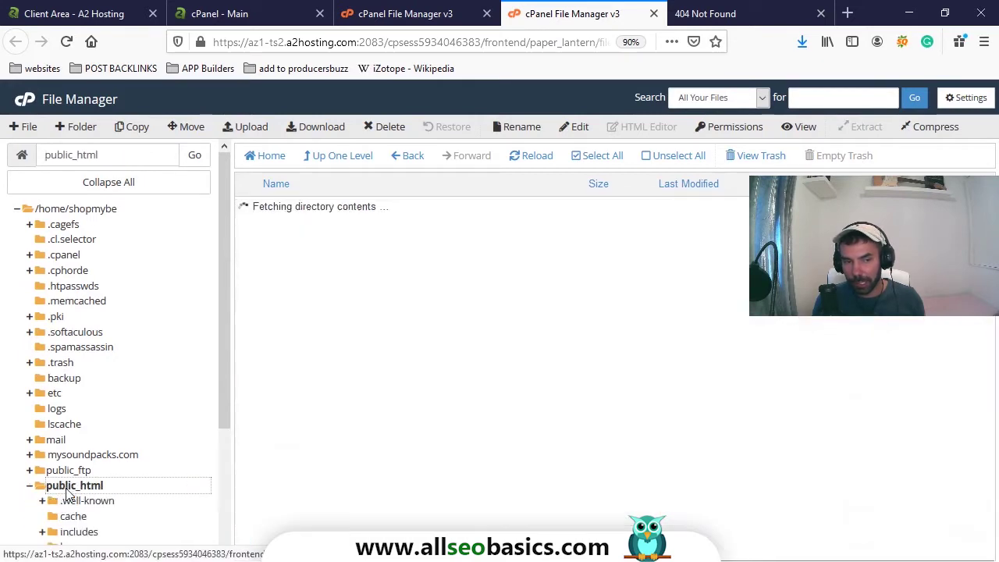
{"action": "scroll", "coordinate": [370, 407], "scroll_direction": "down", "scroll_amount": 1}
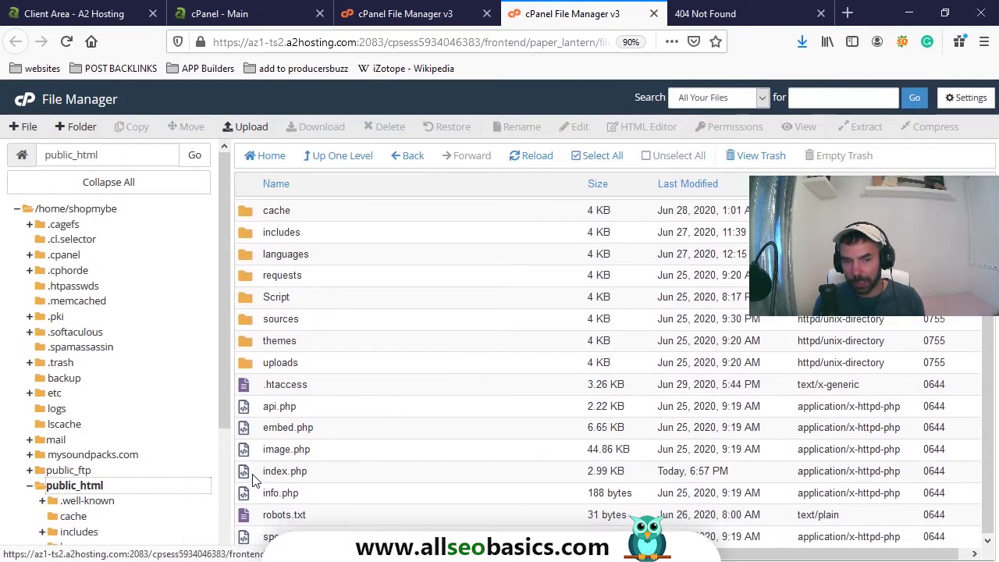
{"action": "left_click", "coordinate": [258, 476]}
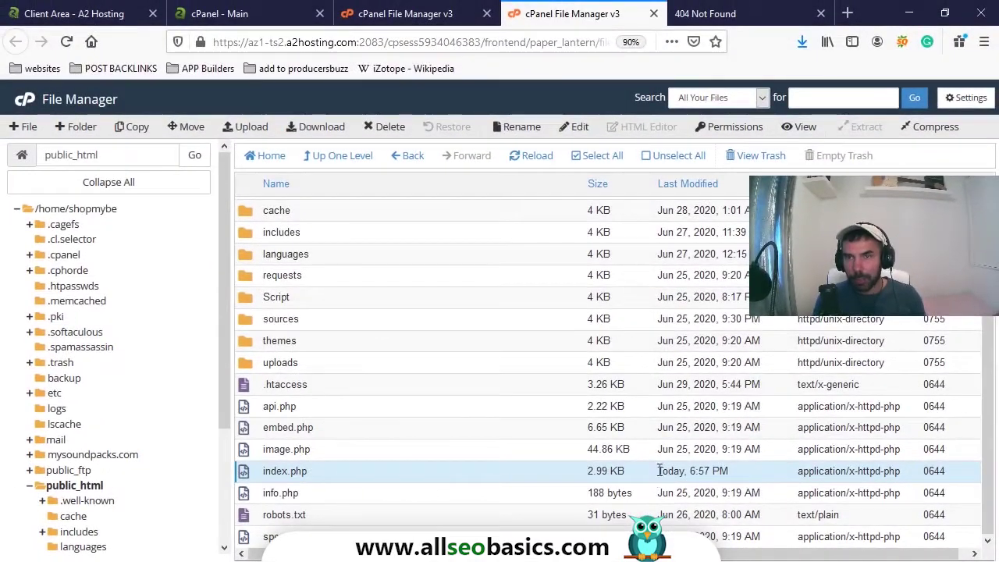
Reload the shopmybeats.com site to check that it loads with index.php restored, and return to the file manager
{"action": "left_click", "coordinate": [728, 9]}
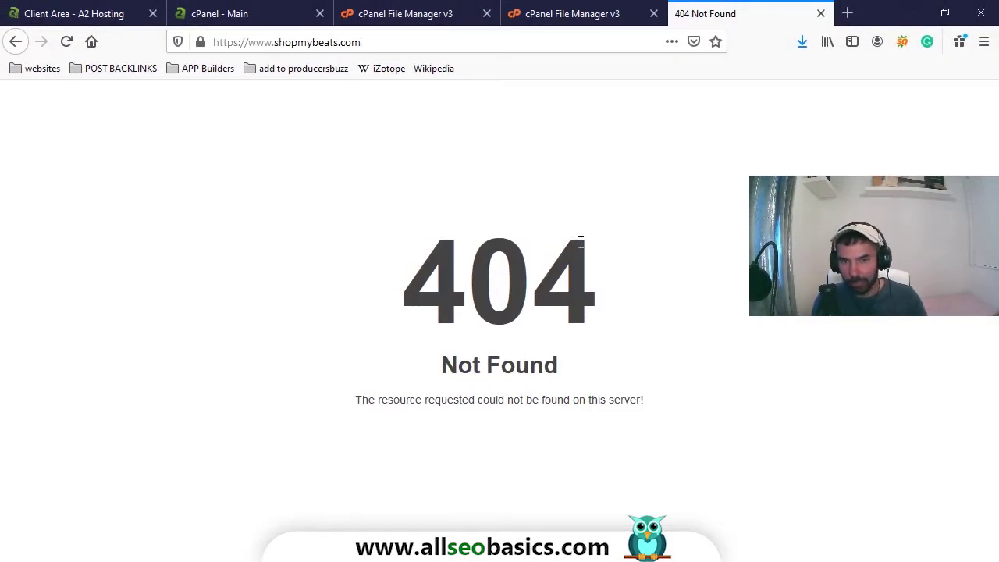
{"action": "key", "text": "F5"}
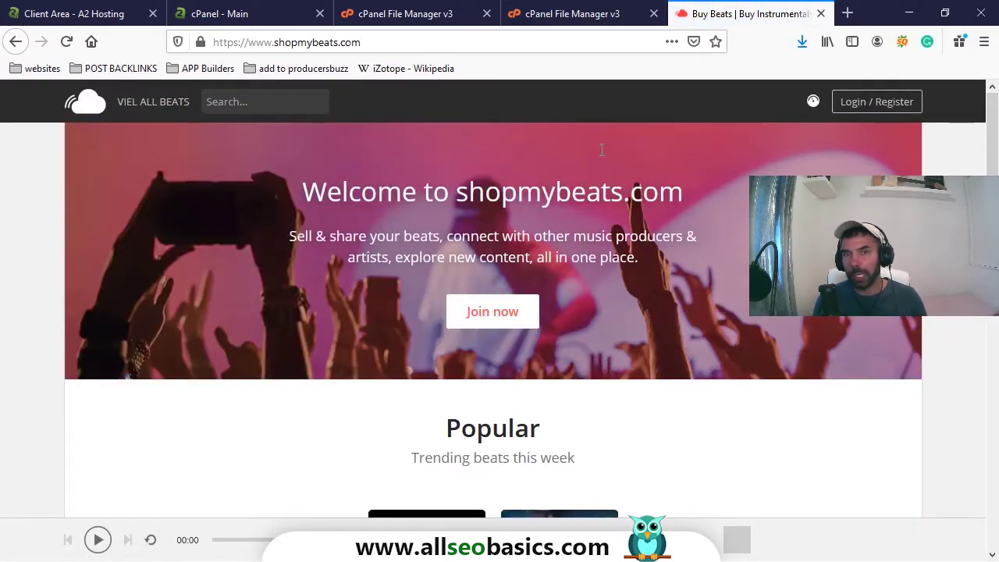
{"action": "left_click", "coordinate": [581, 7]}
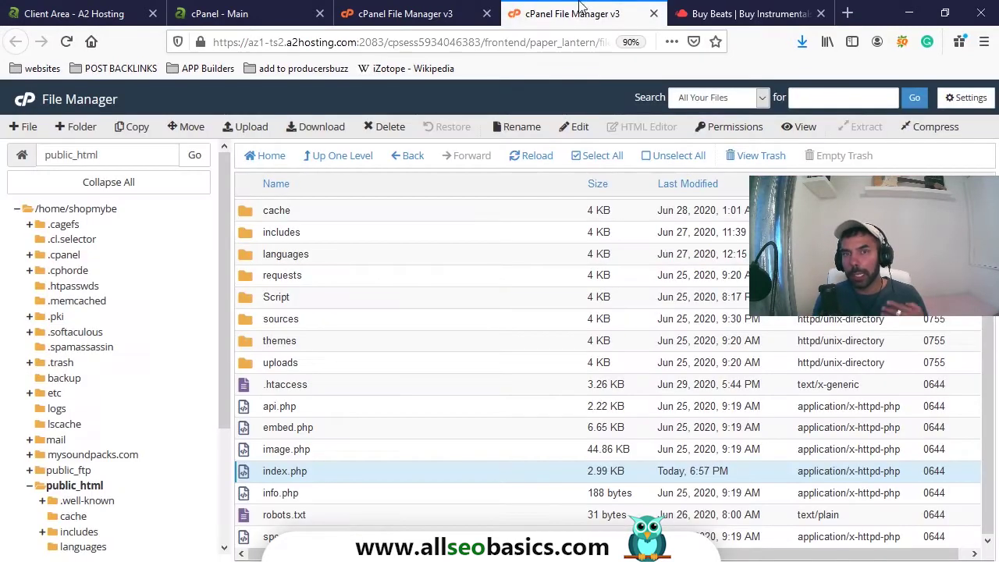
Move the restored index.php in the live public_html folder to the trash again
{"action": "left_click", "coordinate": [273, 493]}
{"action": "left_click", "coordinate": [258, 474]}
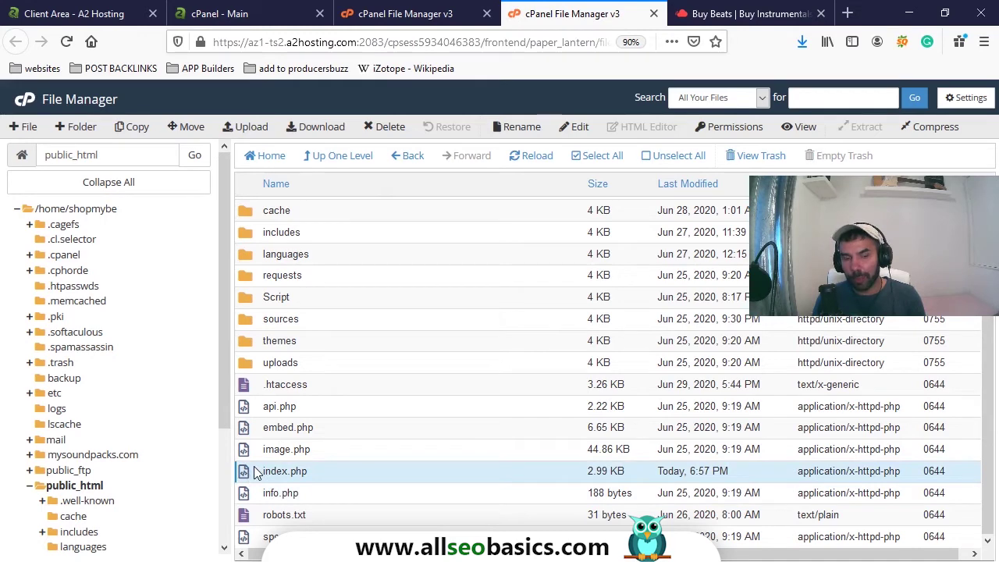
{"action": "scroll", "coordinate": [130, 424], "scroll_direction": "down", "scroll_amount": 2}
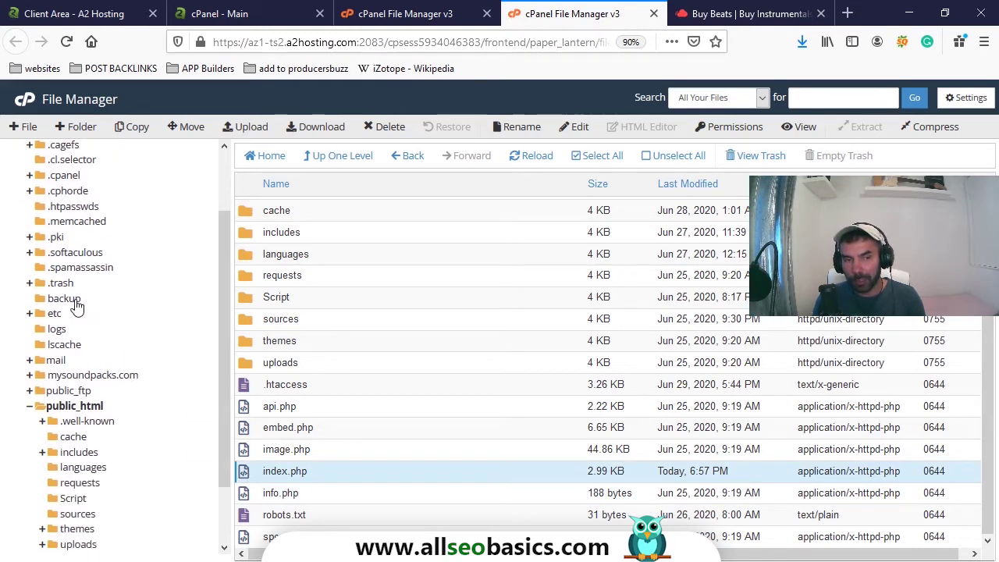
{"action": "key", "text": "Delete"}
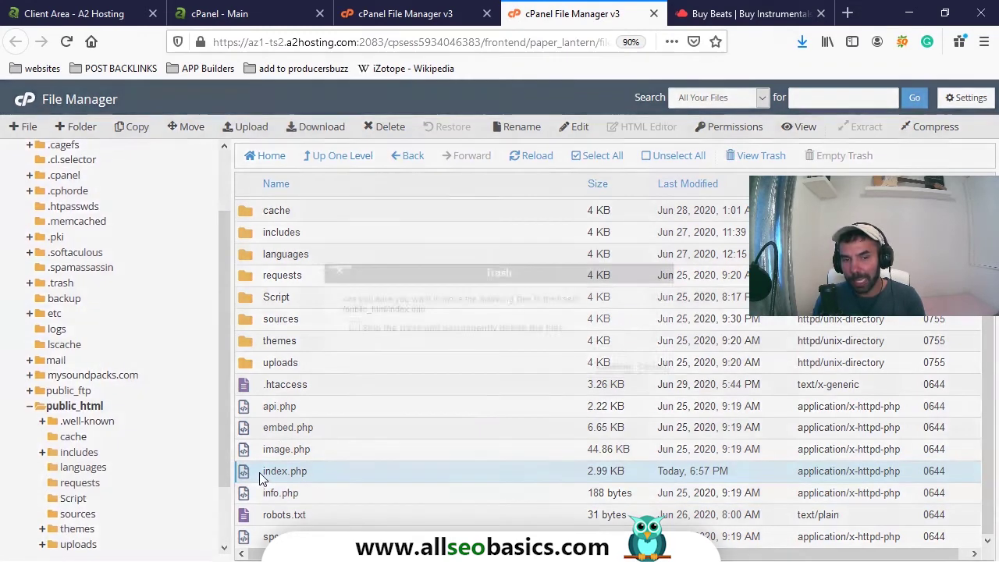
{"action": "left_click", "coordinate": [610, 368]}
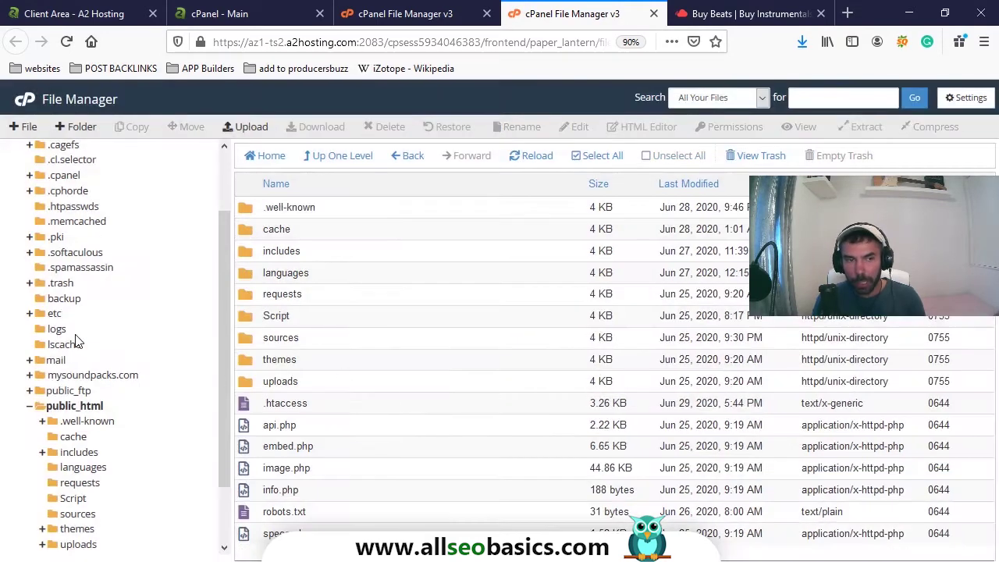
Open public_html inside the backup folder and move its index.php directly onto the live public_html folder in the folder tree
{"action": "left_click", "coordinate": [50, 299]}
{"action": "double_click", "coordinate": [289, 204]}
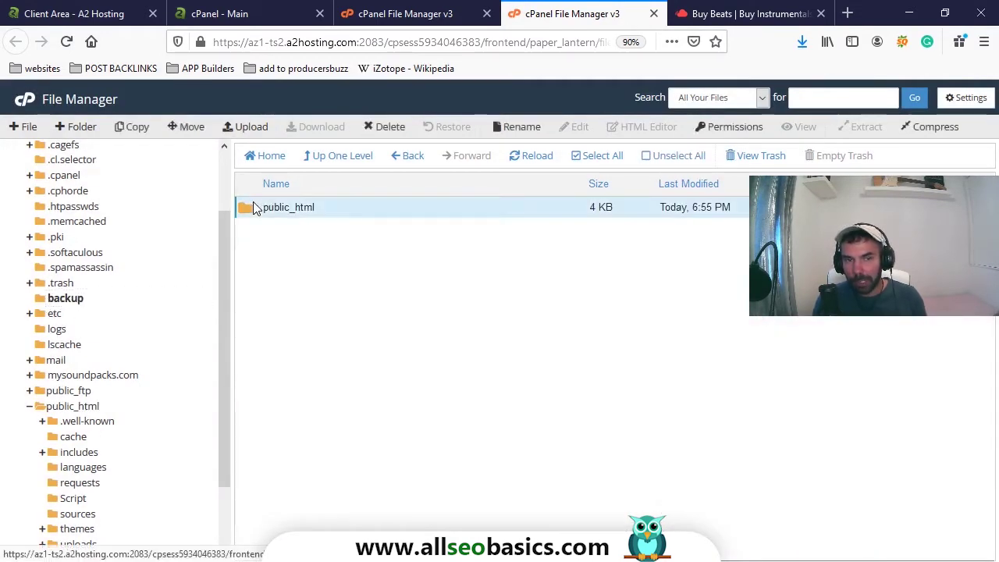
{"action": "scroll", "coordinate": [367, 351], "scroll_direction": "down", "scroll_amount": 1}
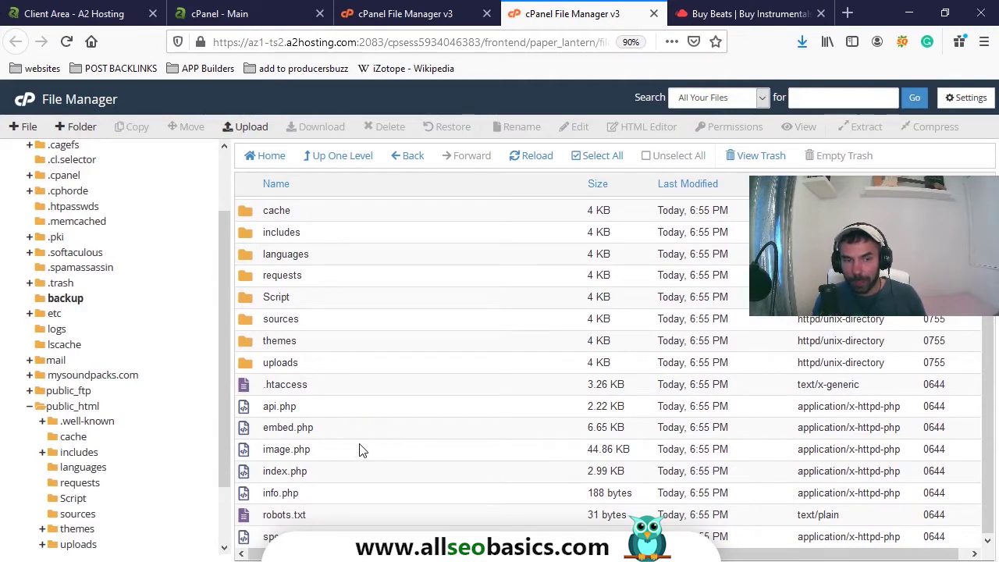
{"action": "left_click", "coordinate": [259, 478]}
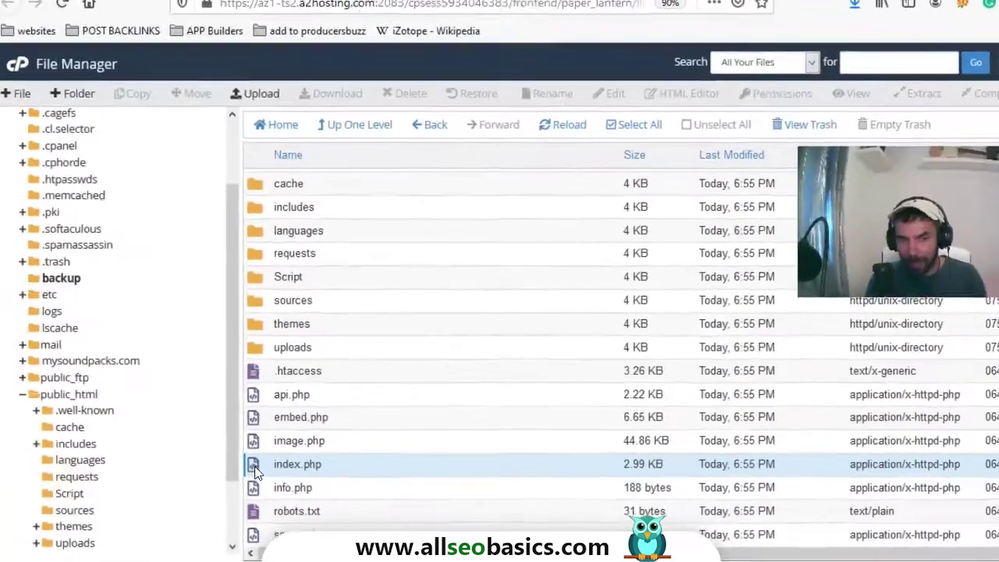
{"action": "left_click_drag", "start_coordinate": [249, 471], "coordinate": [188, 452]}
{"action": "left_click", "coordinate": [243, 472]}
{"action": "left_click_drag", "start_coordinate": [244, 472], "coordinate": [58, 405]}
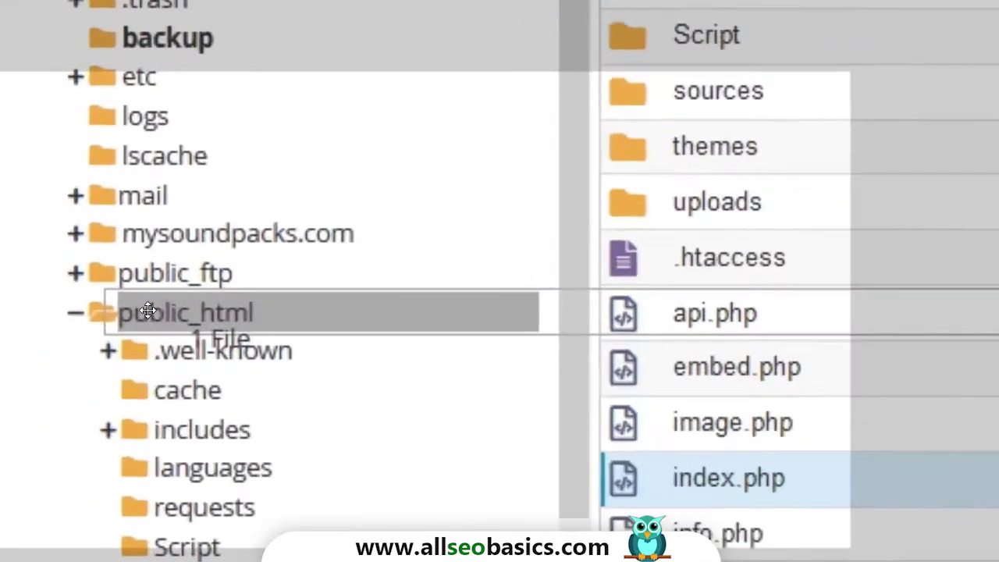
{"action": "left_click_drag", "start_coordinate": [148, 311], "coordinate": [143, 308]}
{"action": "left_click_drag", "start_coordinate": [56, 404], "coordinate": [57, 405]}
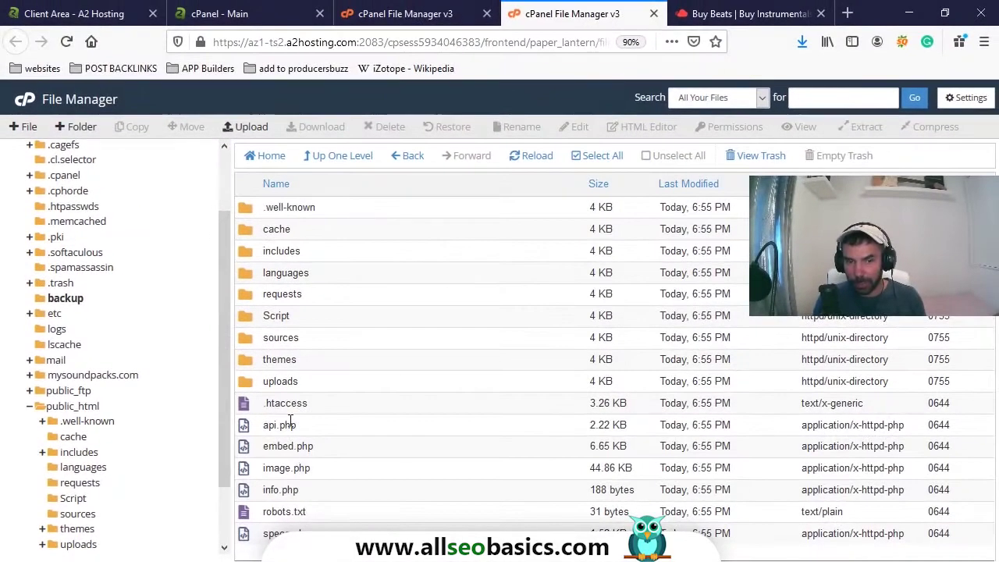
Open the live public_html folder and locate the index.php moved from the backup
{"action": "left_click", "coordinate": [282, 412]}
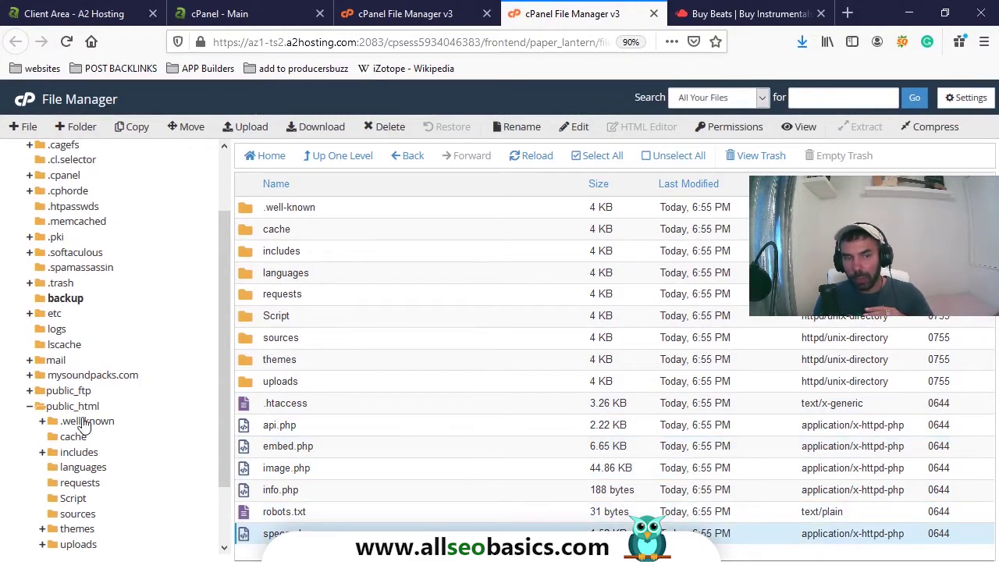
{"action": "left_click", "coordinate": [78, 406]}
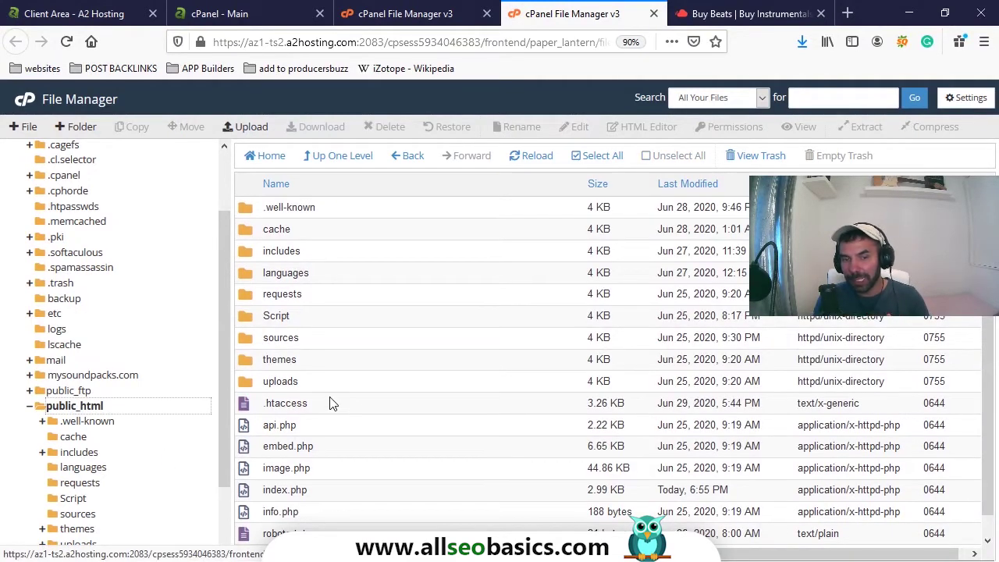
{"action": "scroll", "coordinate": [332, 406], "scroll_direction": "down", "scroll_amount": 1}
{"action": "left_click", "coordinate": [262, 477]}
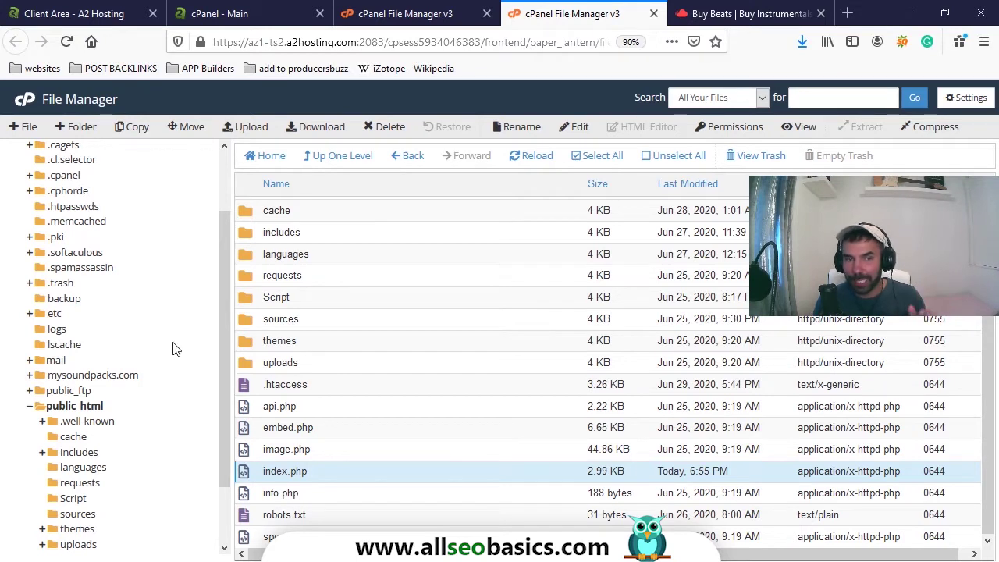
Select all folders and files in backup/public_html and move them up into the backup folder itself
{"action": "scroll", "coordinate": [110, 271], "scroll_direction": "up", "scroll_amount": 2}
{"action": "scroll", "coordinate": [105, 269], "scroll_direction": "up", "scroll_amount": 1}
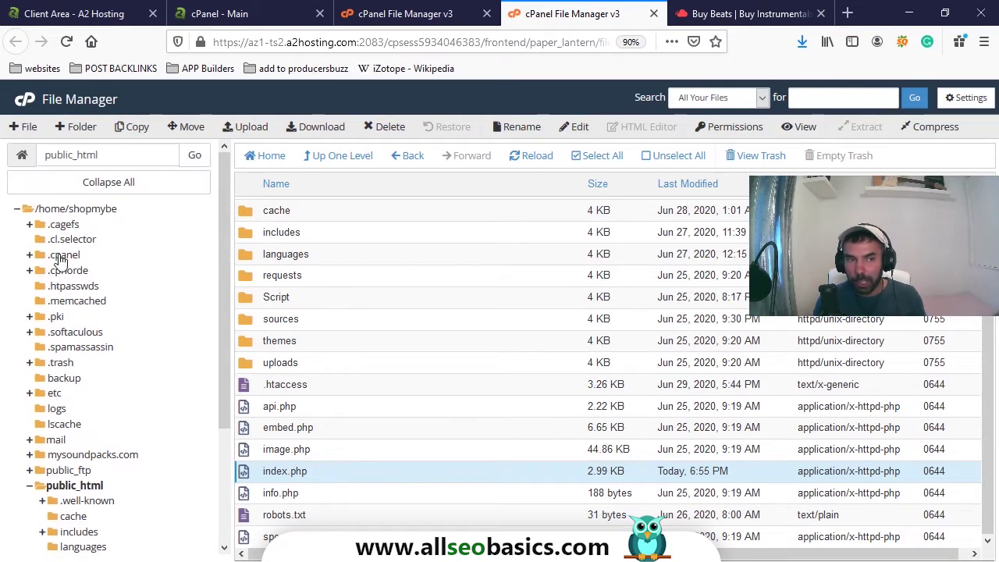
{"action": "left_click", "coordinate": [61, 378]}
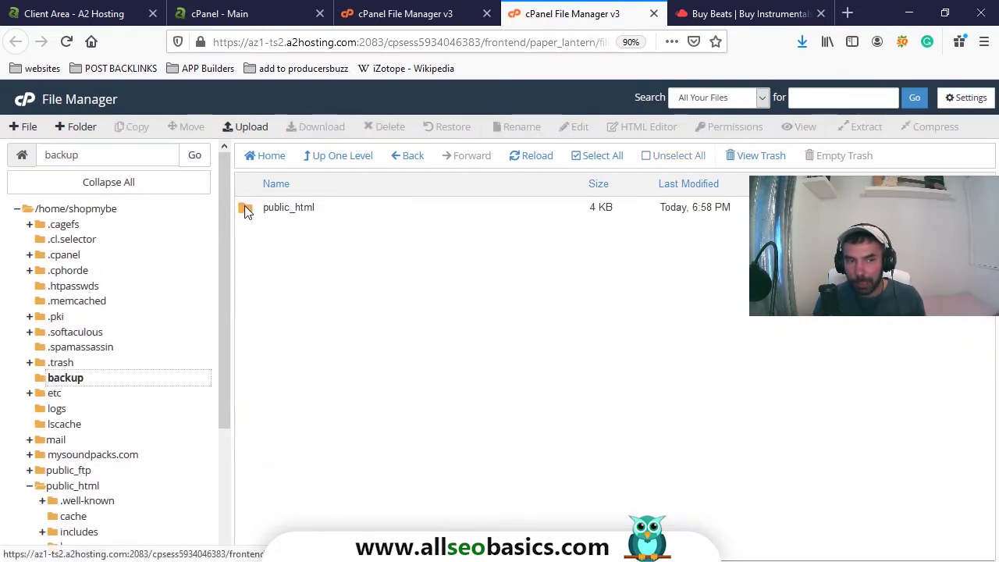
{"action": "double_click", "coordinate": [245, 209]}
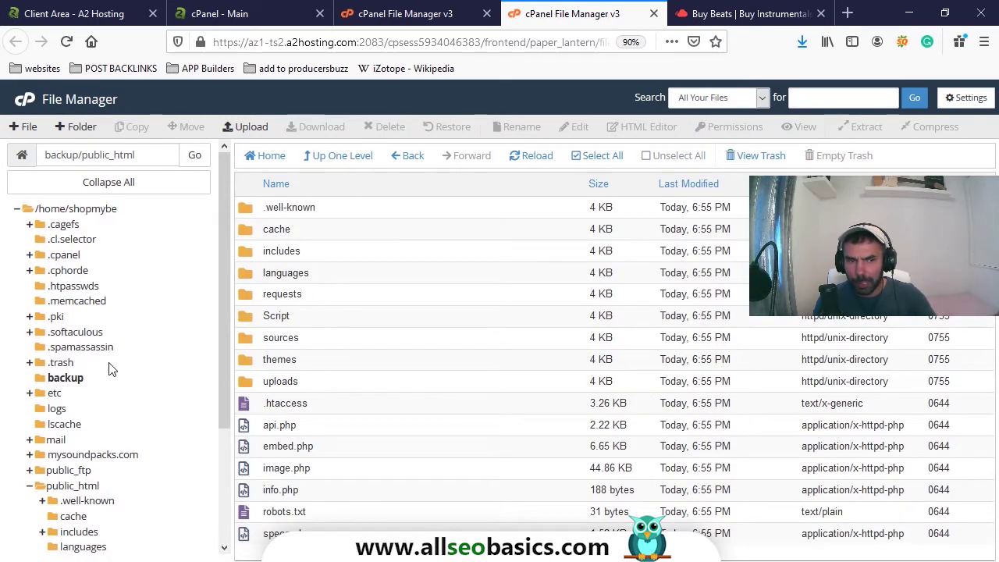
{"action": "scroll", "coordinate": [110, 369], "scroll_direction": "down", "scroll_amount": 3}
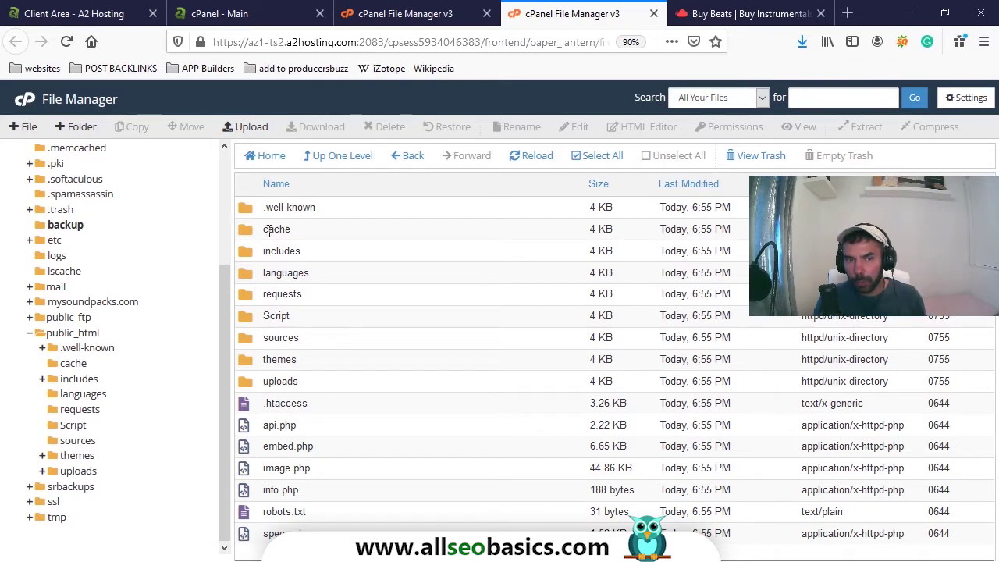
{"action": "left_click", "coordinate": [245, 209]}
{"action": "left_click", "coordinate": [257, 535], "text": "shift"}
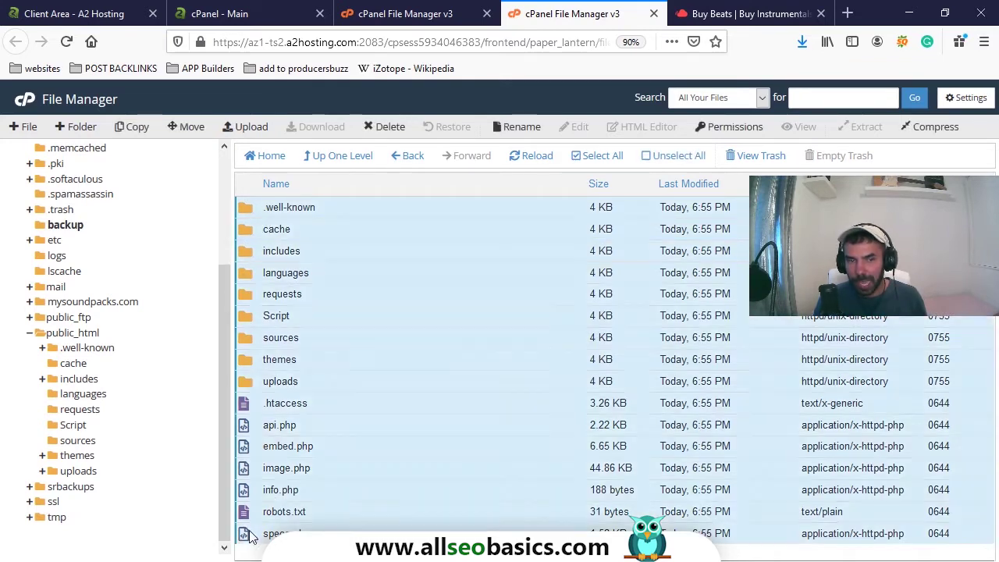
{"action": "left_click_drag", "start_coordinate": [254, 212], "coordinate": [69, 225]}
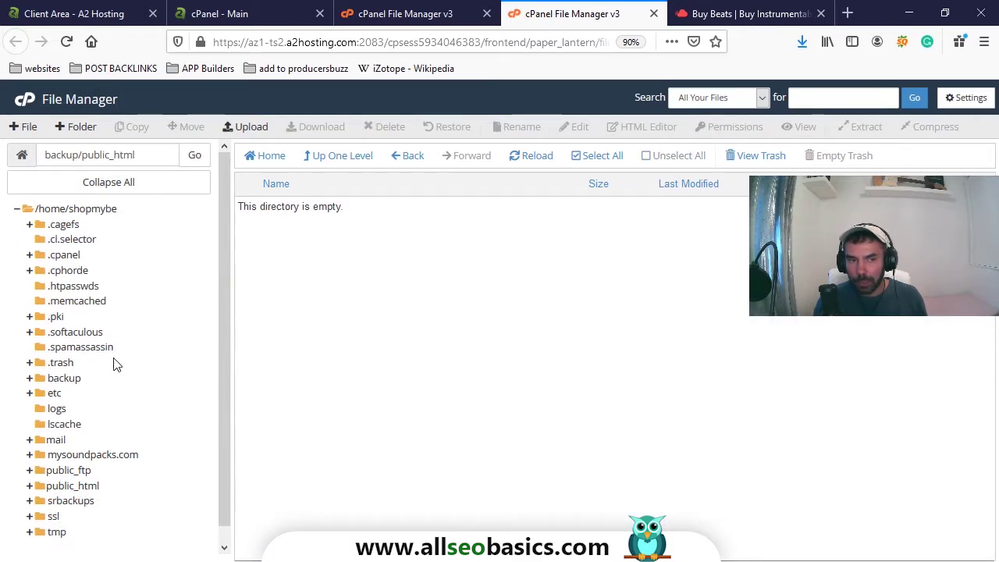
Move the emptied public_html subfolder of the backup folder to the trash
{"action": "left_click", "coordinate": [75, 376]}
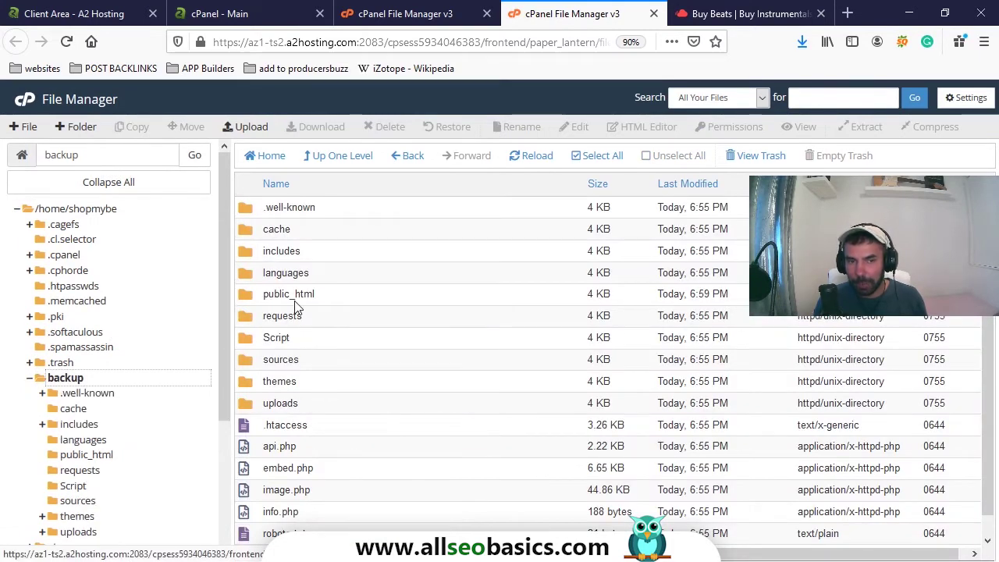
{"action": "left_click", "coordinate": [251, 297]}
{"action": "key", "text": "Delete"}
{"action": "left_click", "coordinate": [608, 364]}
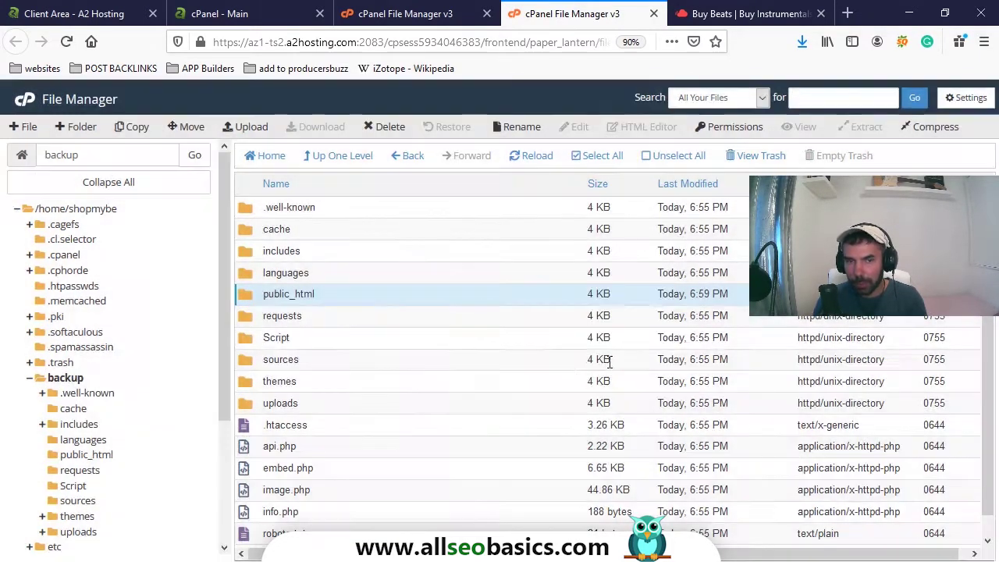
{"action": "scroll", "coordinate": [57, 429], "scroll_direction": "down", "scroll_amount": 2}
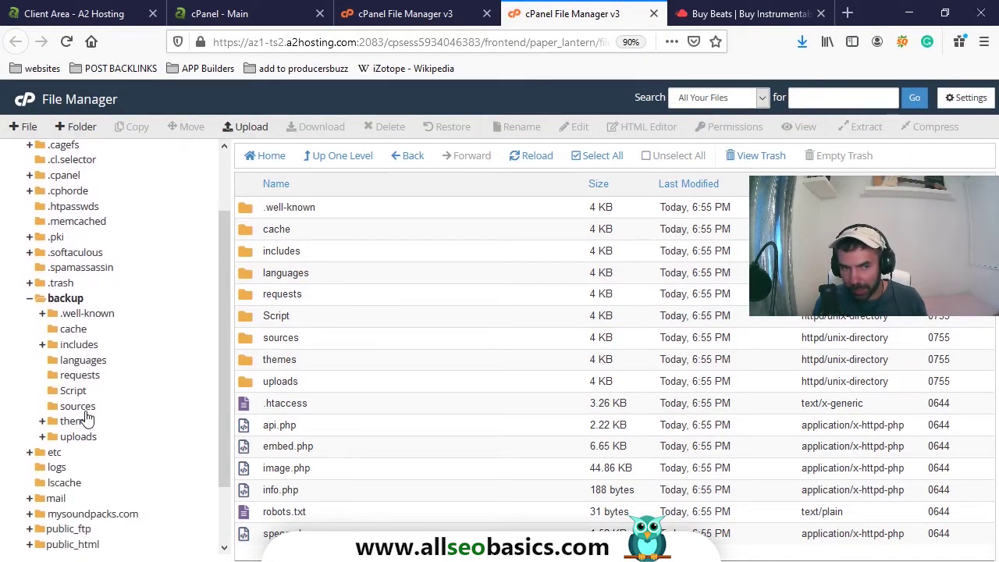
Expand themes, sound and html inside the backup folder and compare the folder structure with that of the live public_html folder
{"action": "left_click", "coordinate": [42, 420]}
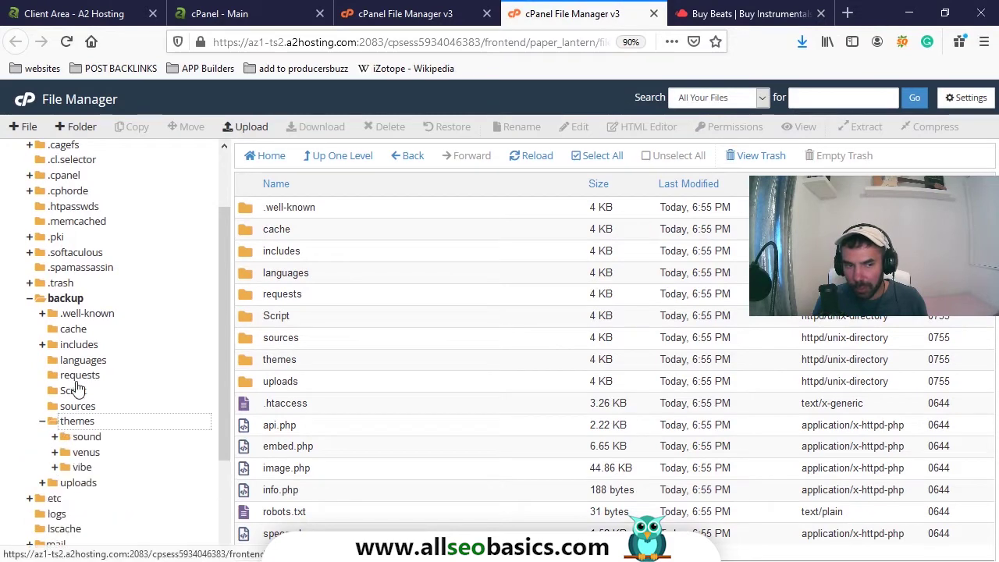
{"action": "scroll", "coordinate": [86, 367], "scroll_direction": "down", "scroll_amount": 3}
{"action": "left_click", "coordinate": [85, 317]}
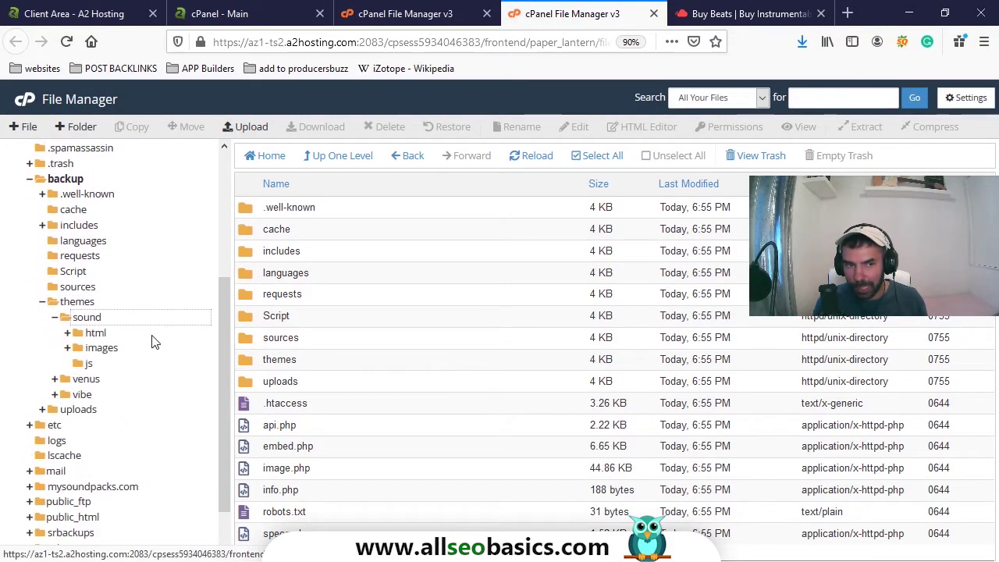
{"action": "scroll", "coordinate": [140, 328], "scroll_direction": "down", "scroll_amount": 6}
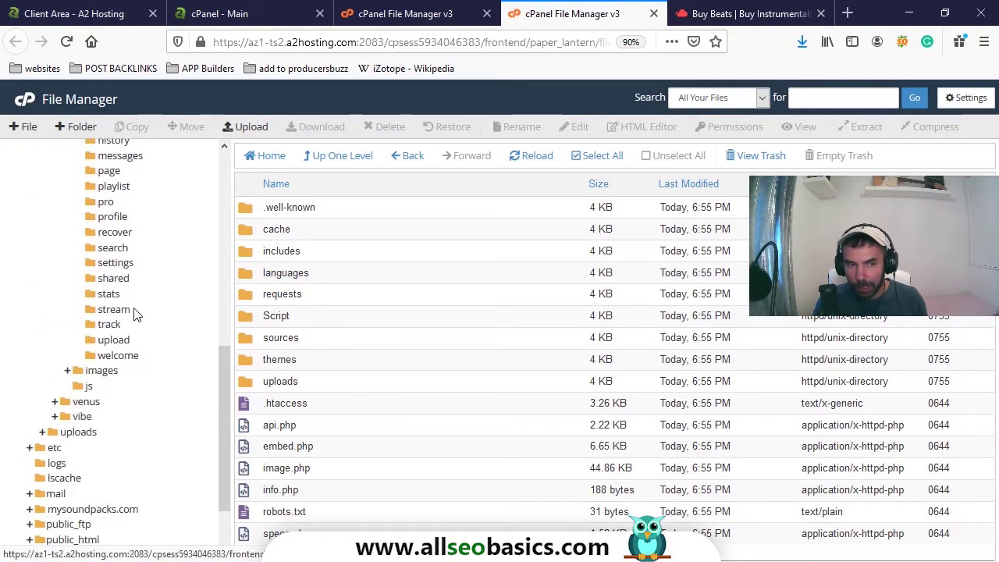
{"action": "left_click", "coordinate": [30, 470]}
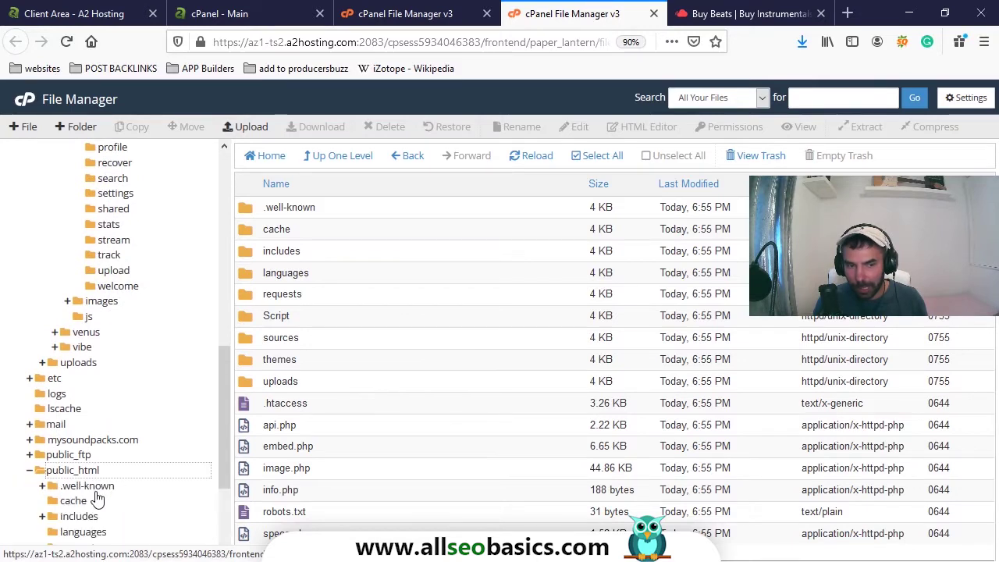
{"action": "scroll", "coordinate": [97, 499], "scroll_direction": "down", "scroll_amount": 4}
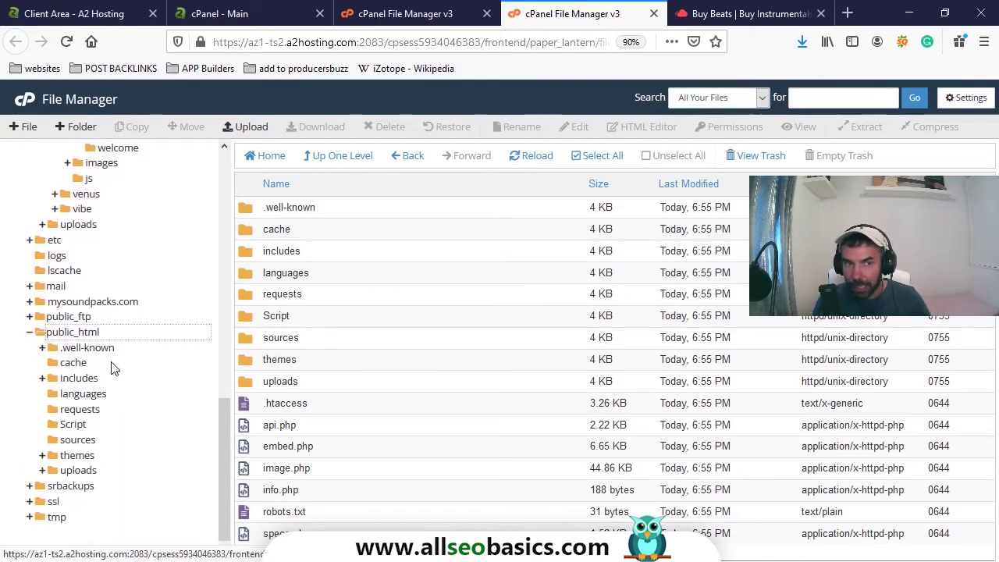
{"action": "scroll", "coordinate": [117, 327], "scroll_direction": "up", "scroll_amount": 8}
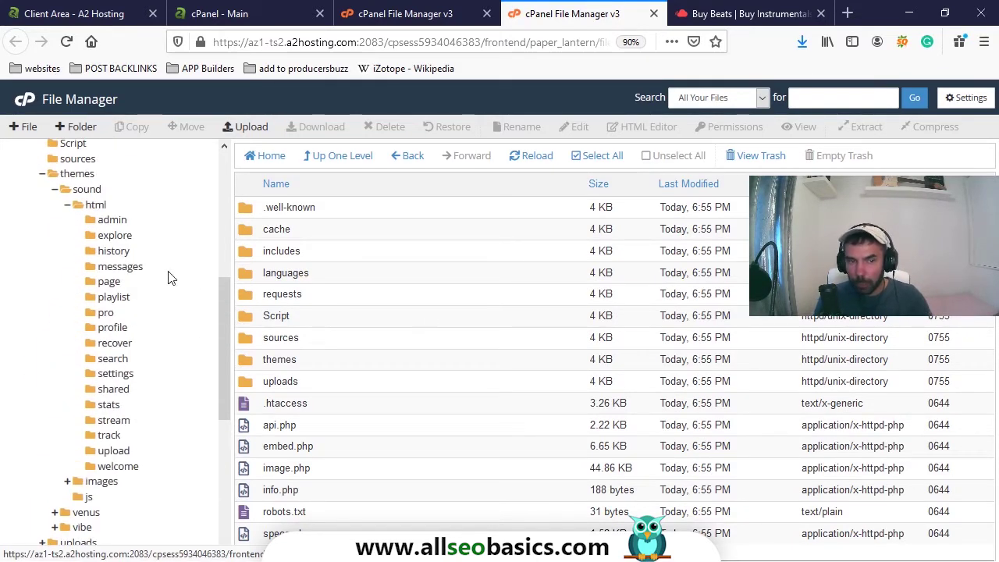
{"action": "scroll", "coordinate": [162, 408], "scroll_direction": "down", "scroll_amount": 8}
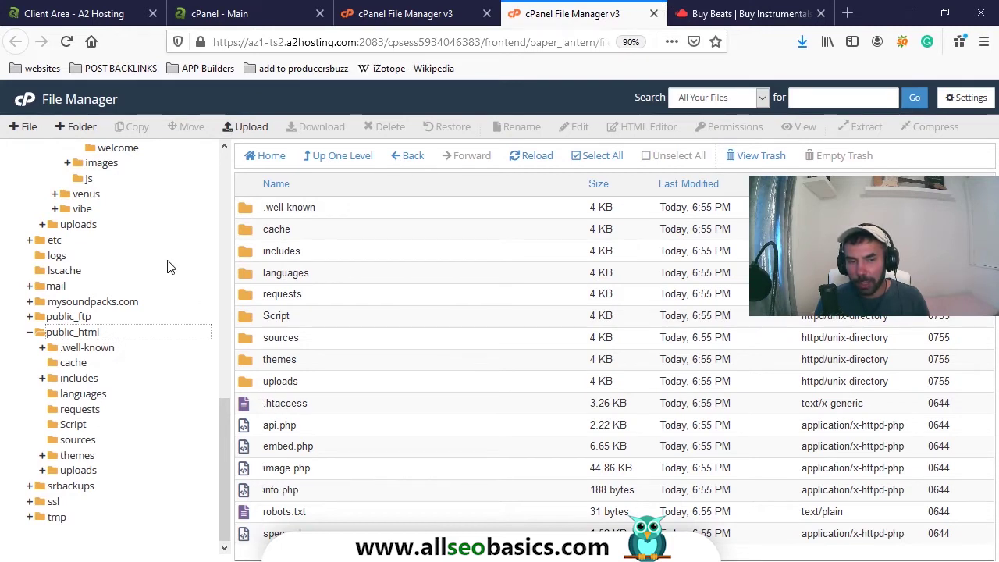
Copy index.php from the live public_html folder to the path /backup/
{"action": "left_click", "coordinate": [244, 515]}
{"action": "left_click", "coordinate": [247, 536]}
{"action": "scroll", "coordinate": [131, 334], "scroll_direction": "up", "scroll_amount": 2}
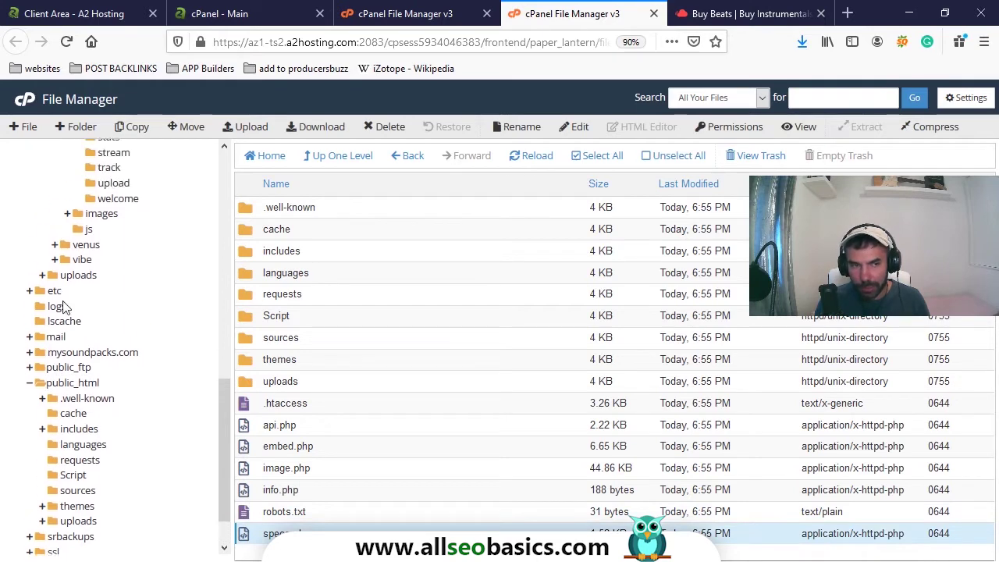
{"action": "left_click", "coordinate": [72, 412]}
{"action": "scroll", "coordinate": [319, 368], "scroll_direction": "down", "scroll_amount": 2}
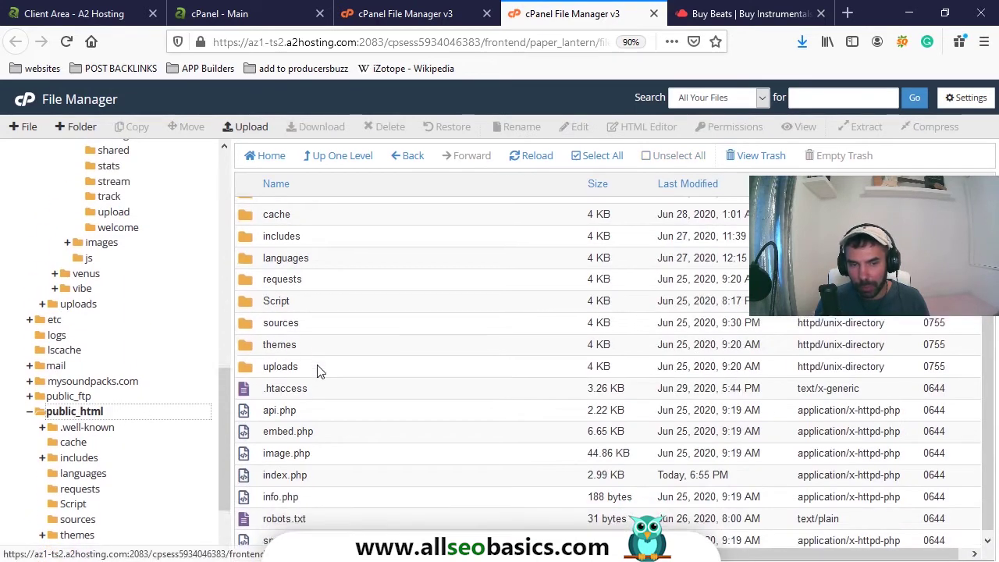
{"action": "left_click", "coordinate": [244, 472]}
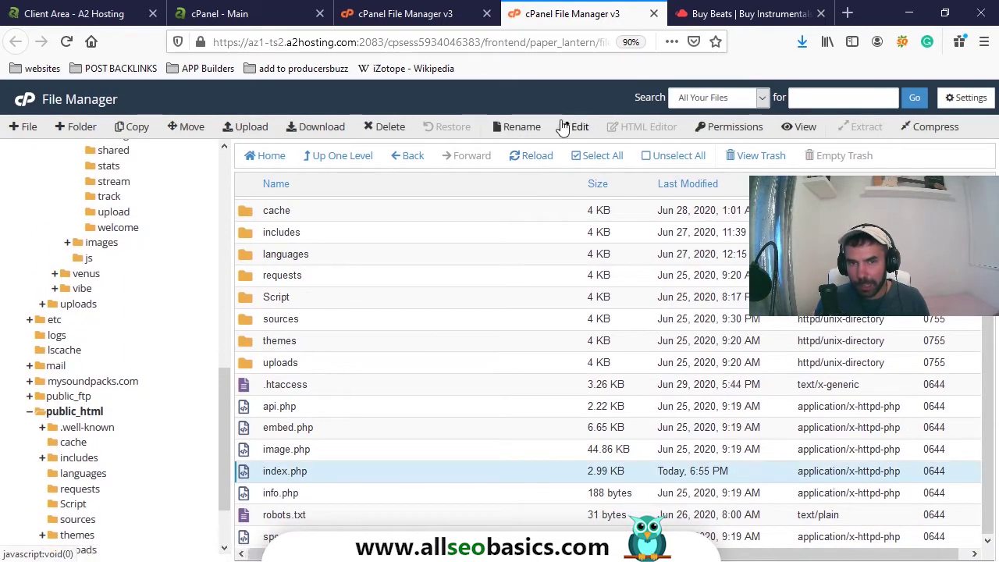
{"action": "left_click", "coordinate": [138, 127]}
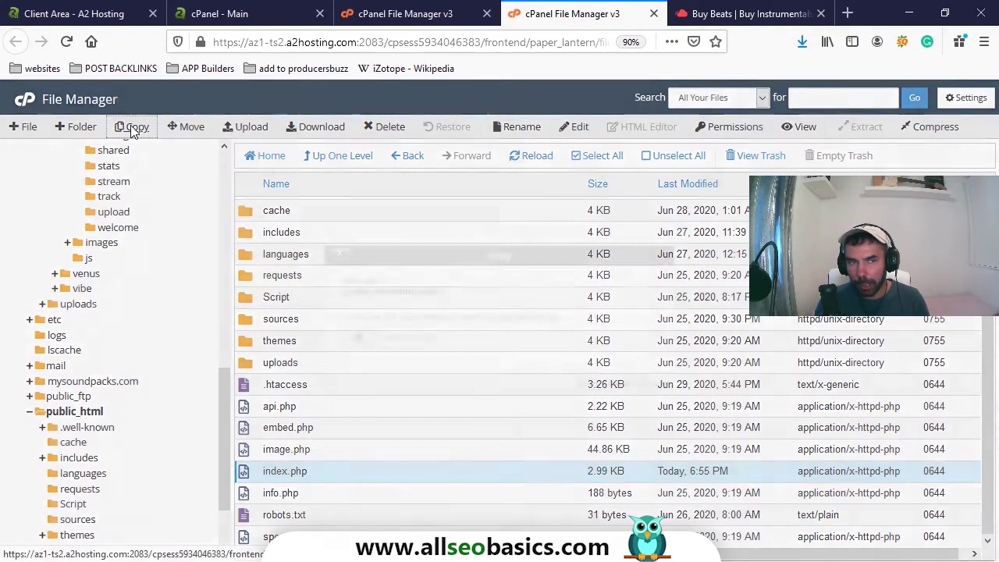
{"action": "left_click_drag", "start_coordinate": [435, 337], "coordinate": [383, 343]}
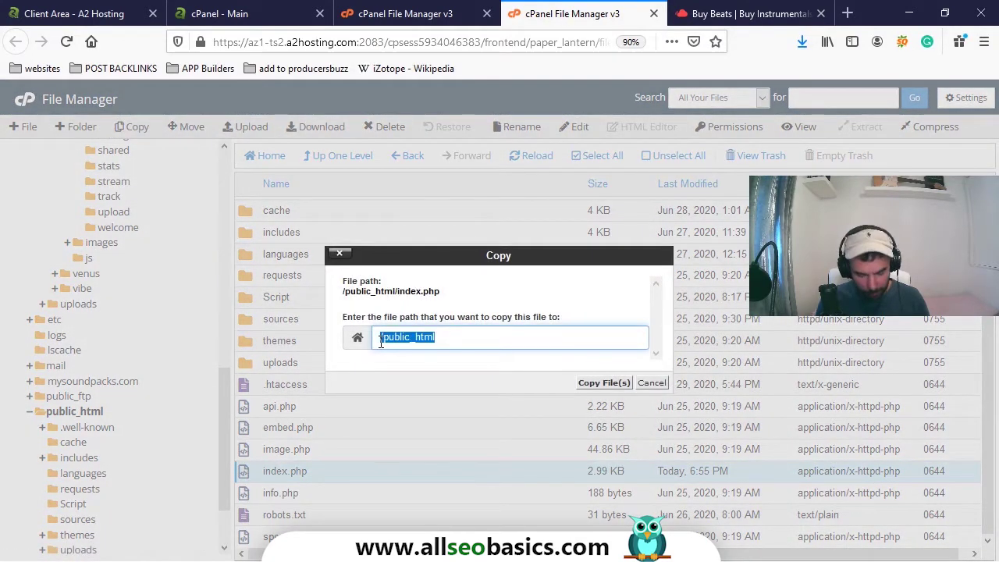
{"action": "type", "text": "/backup/"}
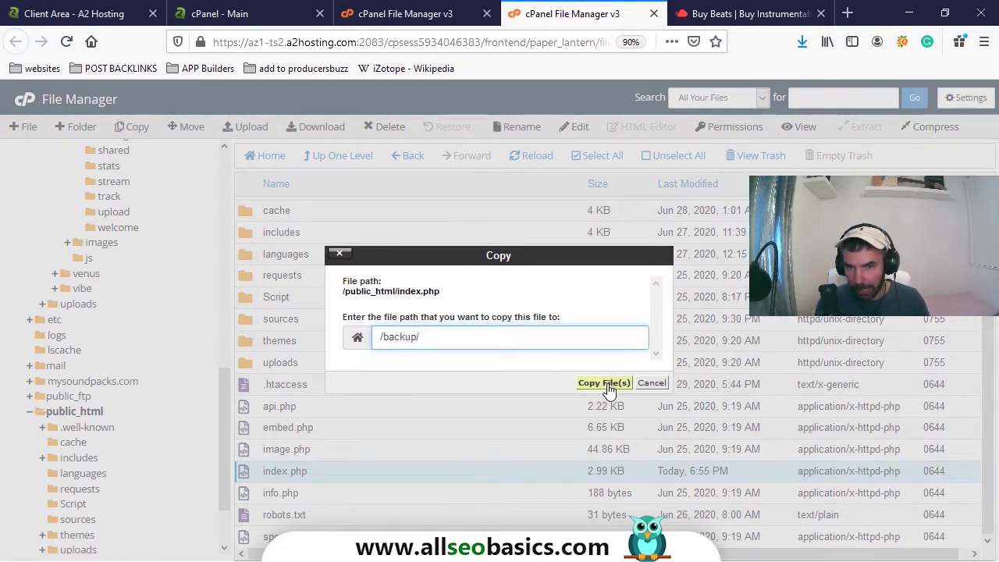
{"action": "left_click", "coordinate": [607, 384]}
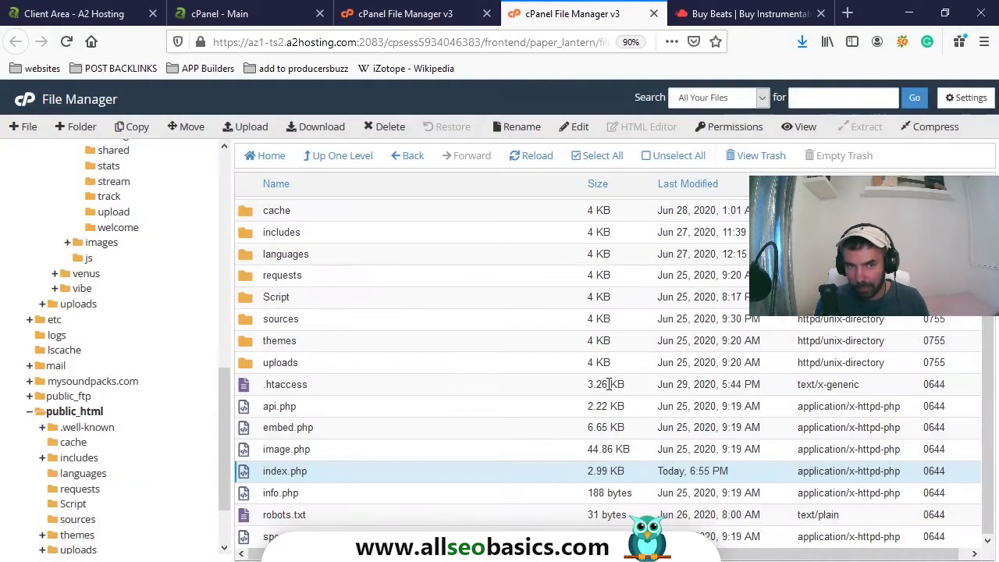
Open the backup folder and locate the copied index.php in its file list
{"action": "scroll", "coordinate": [216, 337], "scroll_direction": "up", "scroll_amount": 4}
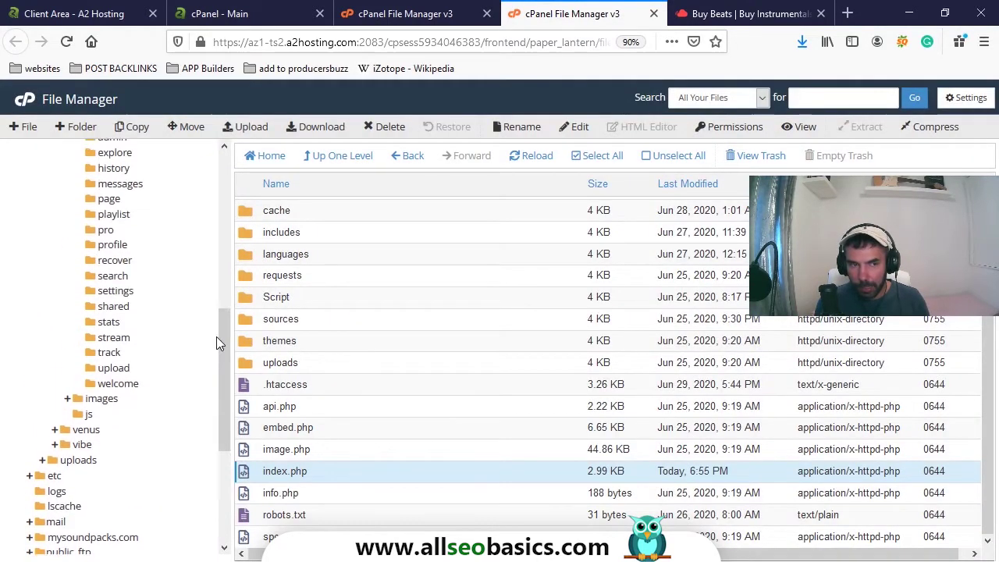
{"action": "scroll", "coordinate": [296, 463], "scroll_direction": "up", "scroll_amount": 1}
{"action": "scroll", "coordinate": [133, 335], "scroll_direction": "up", "scroll_amount": 8}
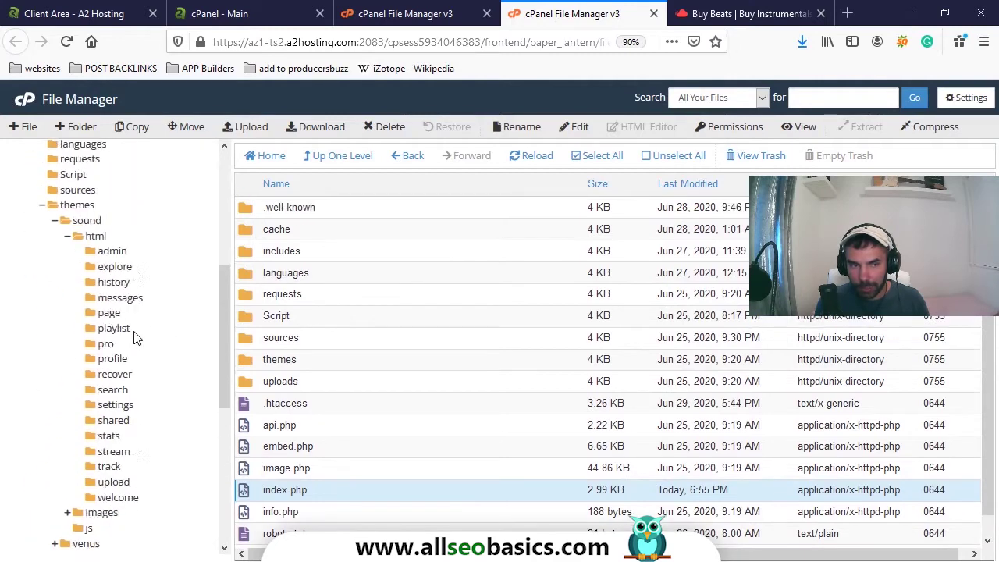
{"action": "left_click", "coordinate": [64, 291]}
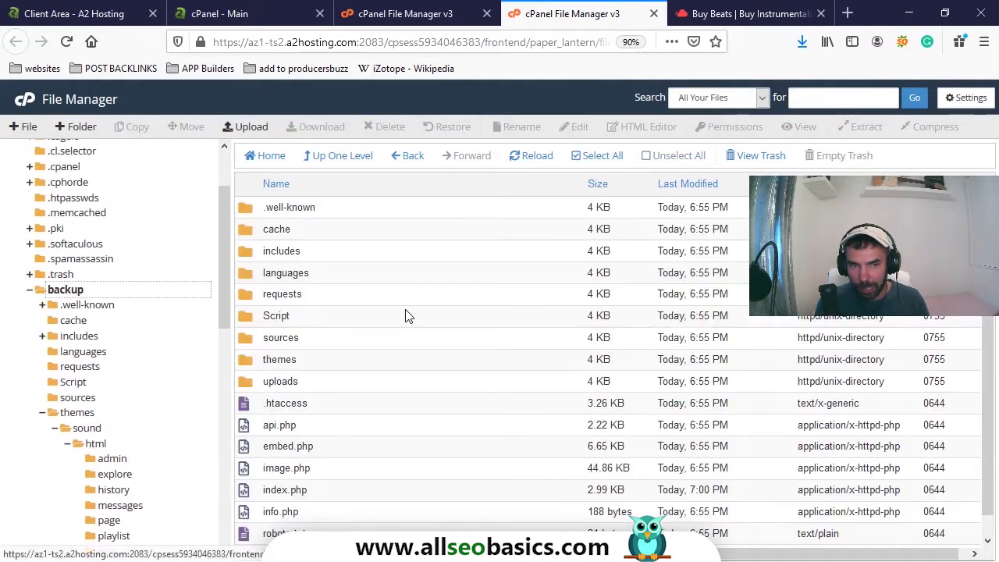
{"action": "scroll", "coordinate": [403, 327], "scroll_direction": "down", "scroll_amount": 1}
{"action": "left_click", "coordinate": [255, 474]}
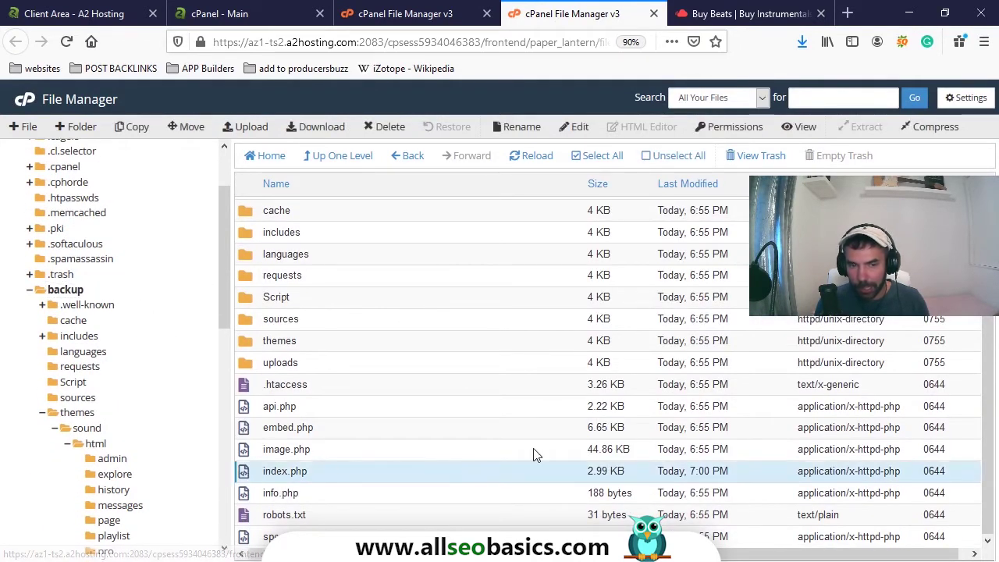
Collapse the backup folder in the folder tree, open the account's home directory and select the backup folder there
{"action": "left_click", "coordinate": [29, 290]}
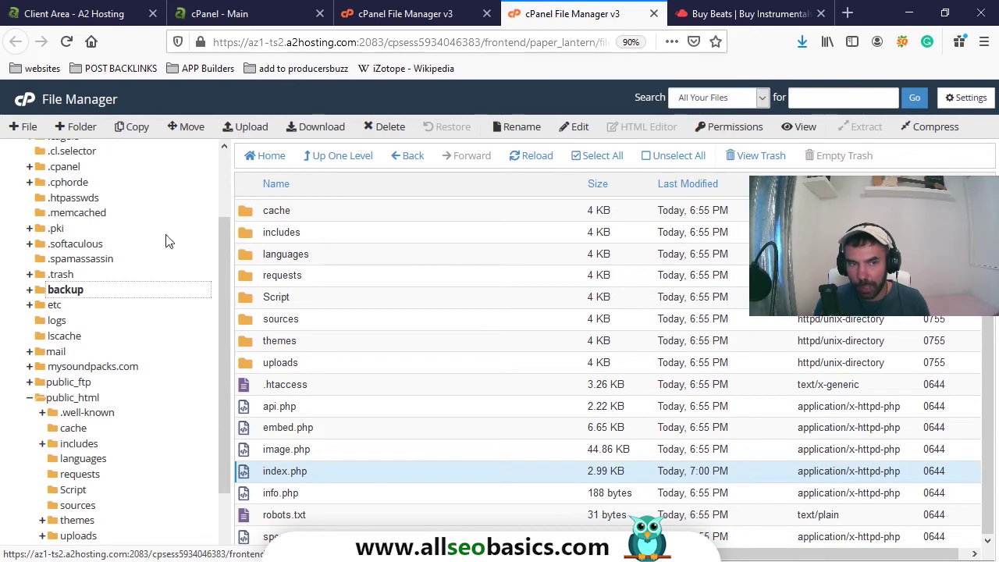
{"action": "scroll", "coordinate": [69, 262], "scroll_direction": "up", "scroll_amount": 3}
{"action": "left_click", "coordinate": [58, 208]}
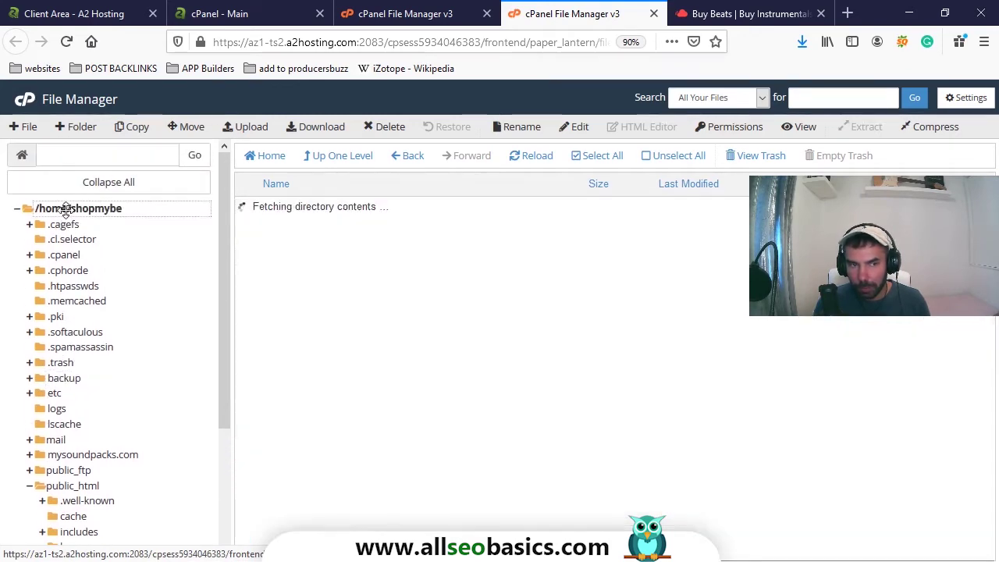
{"action": "scroll", "coordinate": [361, 295], "scroll_direction": "down", "scroll_amount": 3}
{"action": "left_click", "coordinate": [308, 348]}
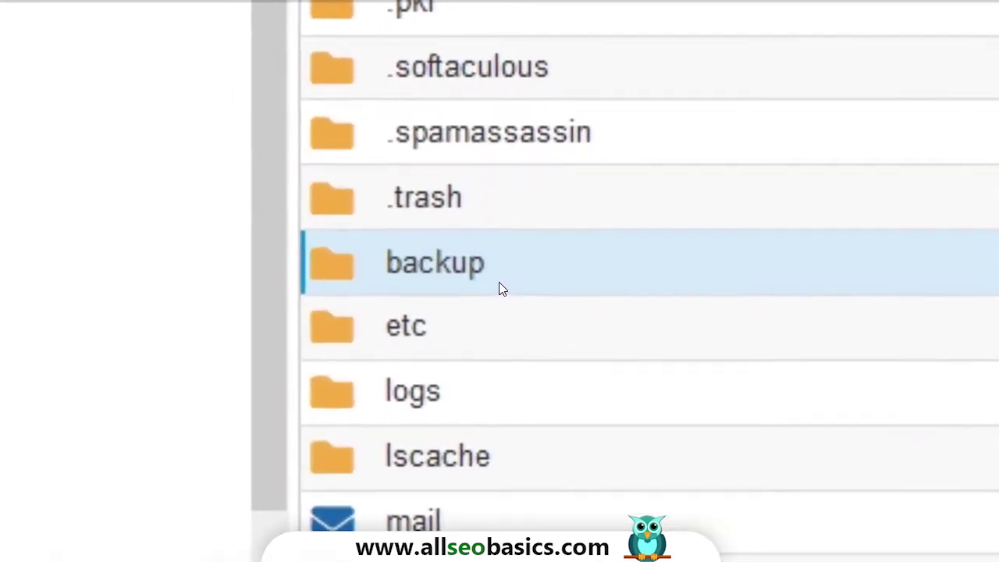
Compress the public_html folder in the home directory into a Zip Archive named /public_html.zip and close the compression results
{"action": "scroll", "coordinate": [302, 357], "scroll_direction": "down", "scroll_amount": 5}
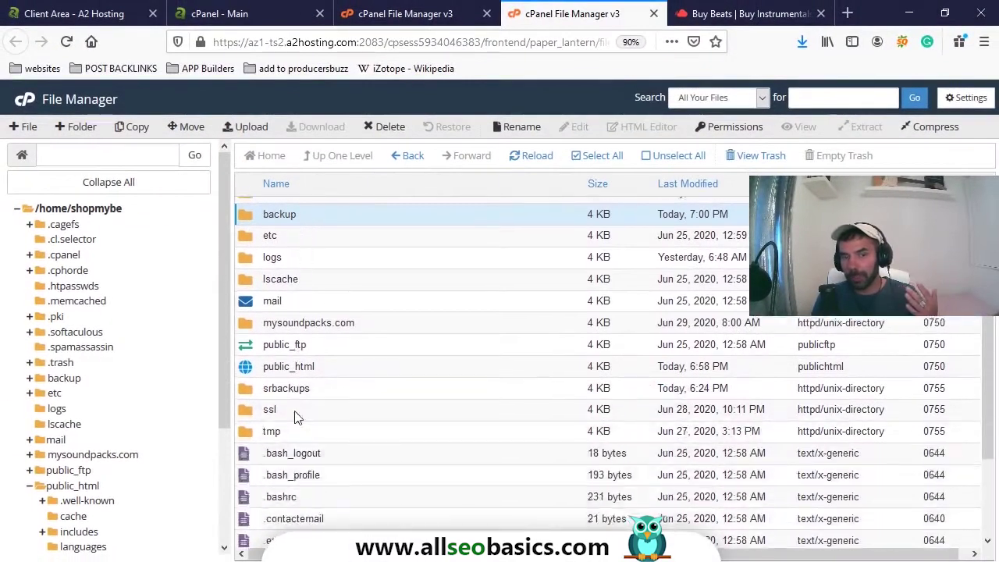
{"action": "scroll", "coordinate": [279, 390], "scroll_direction": "up", "scroll_amount": 8}
{"action": "scroll", "coordinate": [272, 421], "scroll_direction": "down", "scroll_amount": 6}
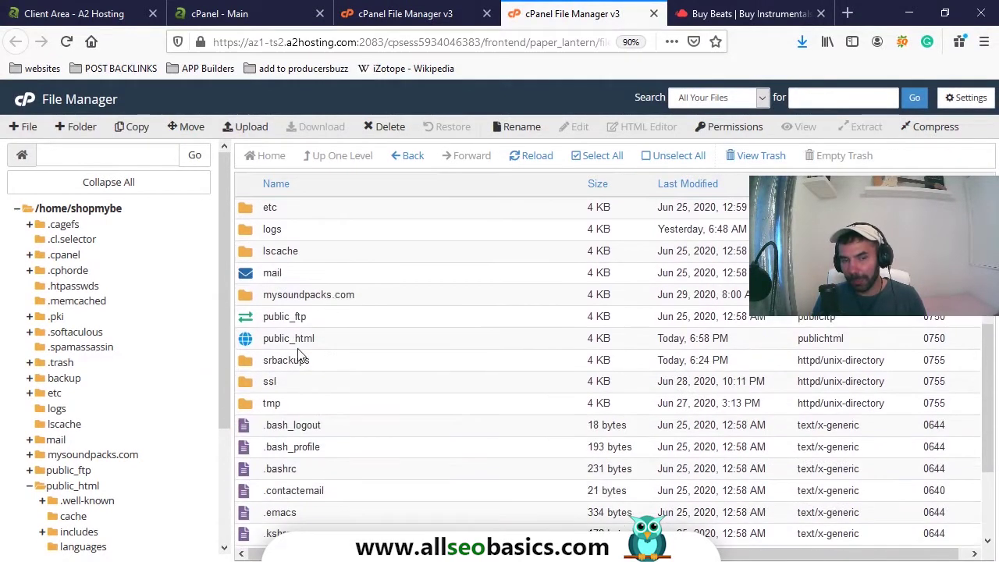
{"action": "left_click", "coordinate": [266, 348]}
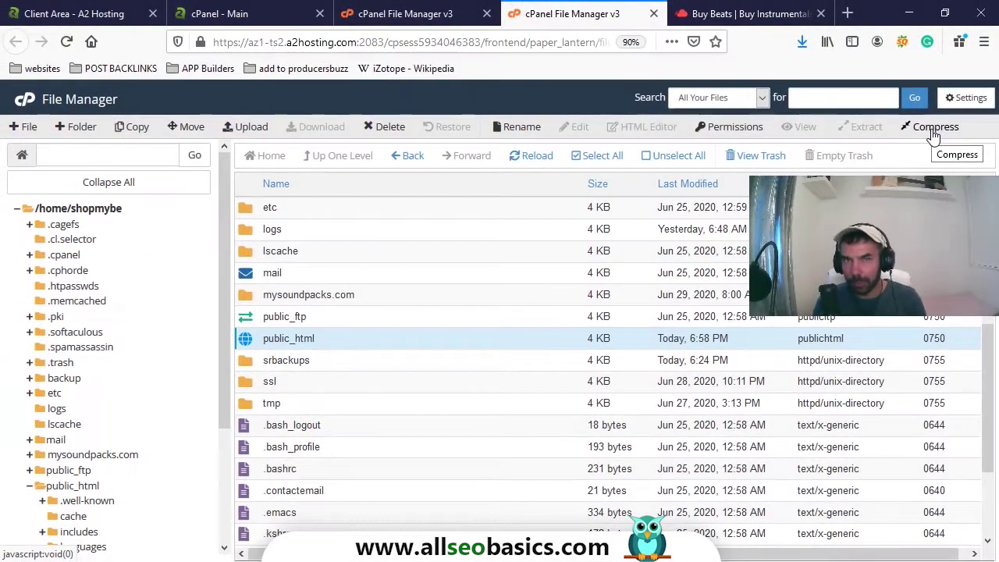
{"action": "left_click", "coordinate": [934, 130]}
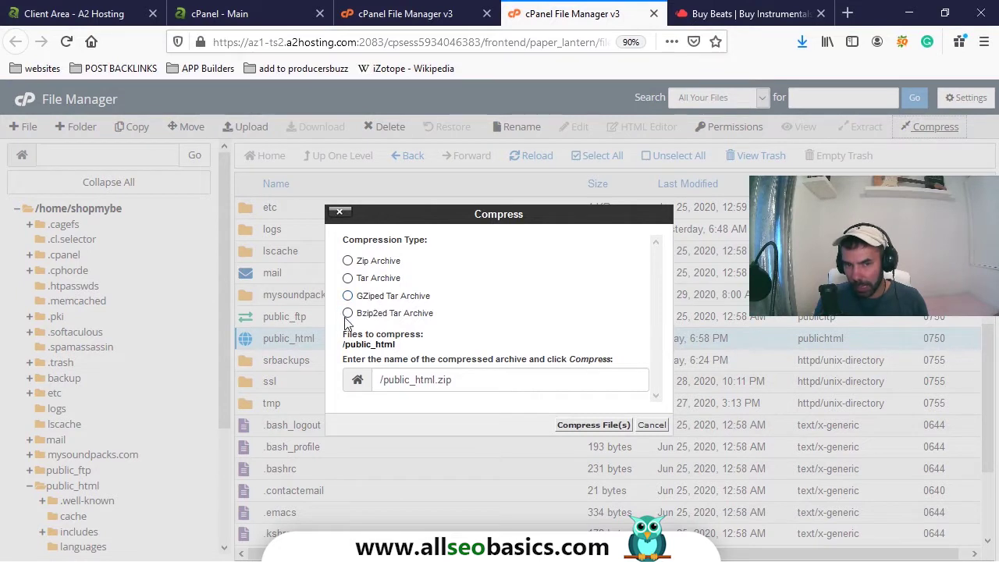
{"action": "left_click", "coordinate": [347, 261]}
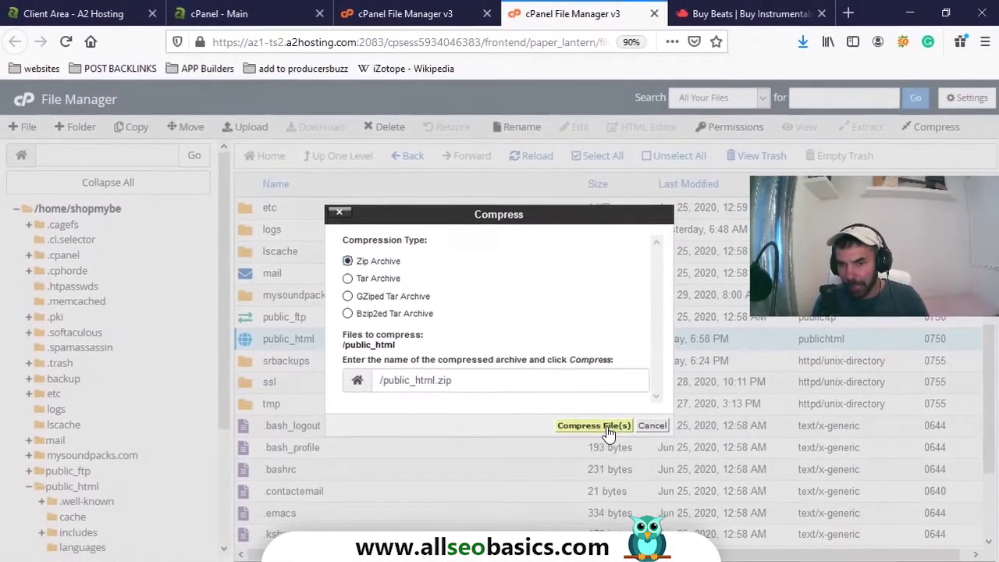
{"action": "left_click", "coordinate": [607, 430]}
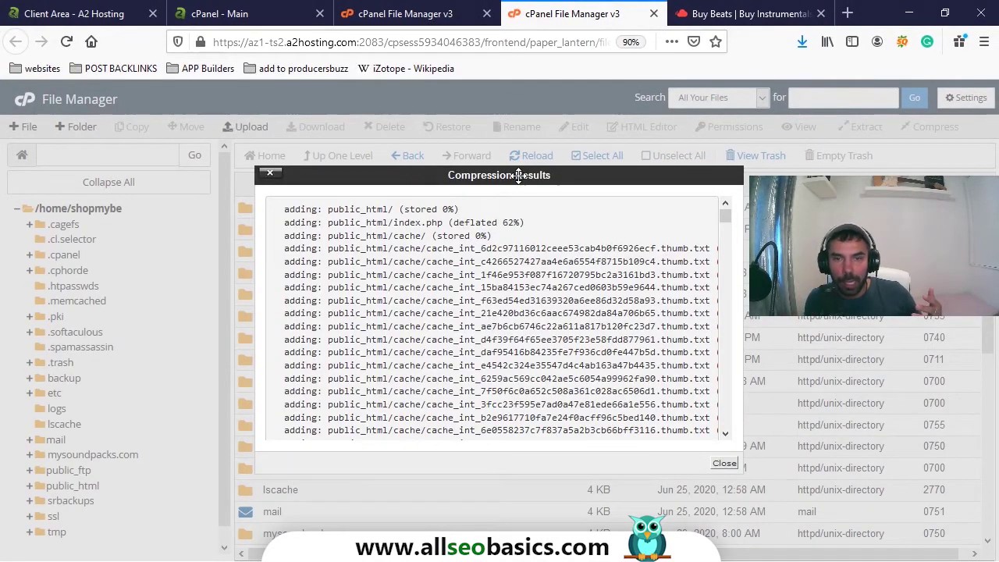
{"action": "left_click_drag", "start_coordinate": [724, 216], "coordinate": [725, 424]}
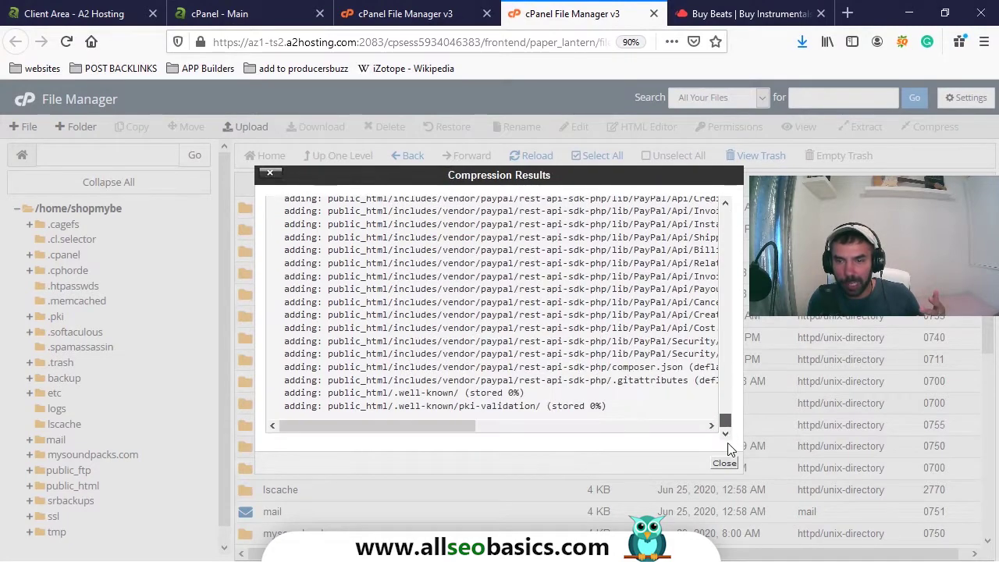
{"action": "left_click", "coordinate": [724, 464]}
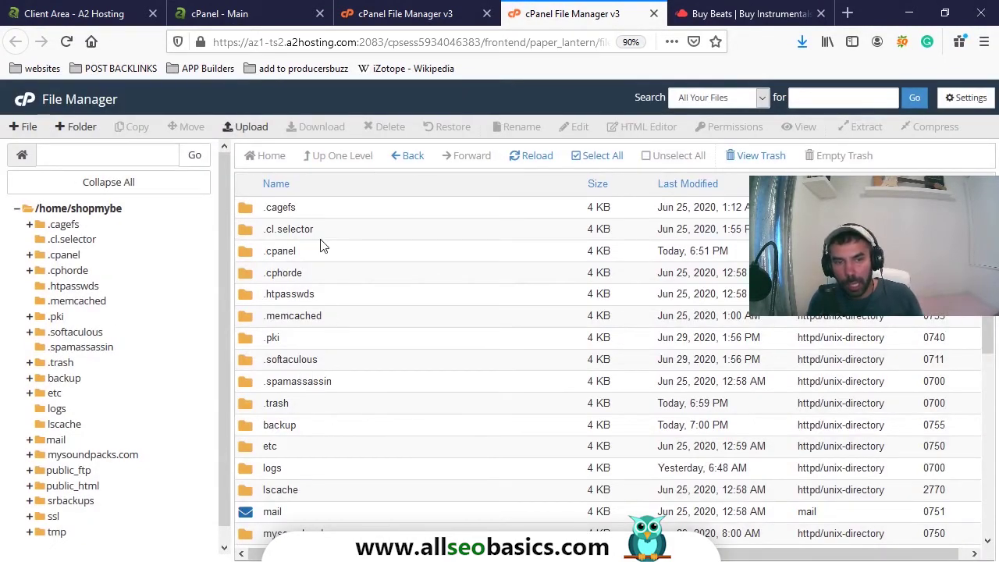
Download public_html.zip from the home directory with the Save File option and check the download's progress
{"action": "scroll", "coordinate": [323, 319], "scroll_direction": "down", "scroll_amount": 10}
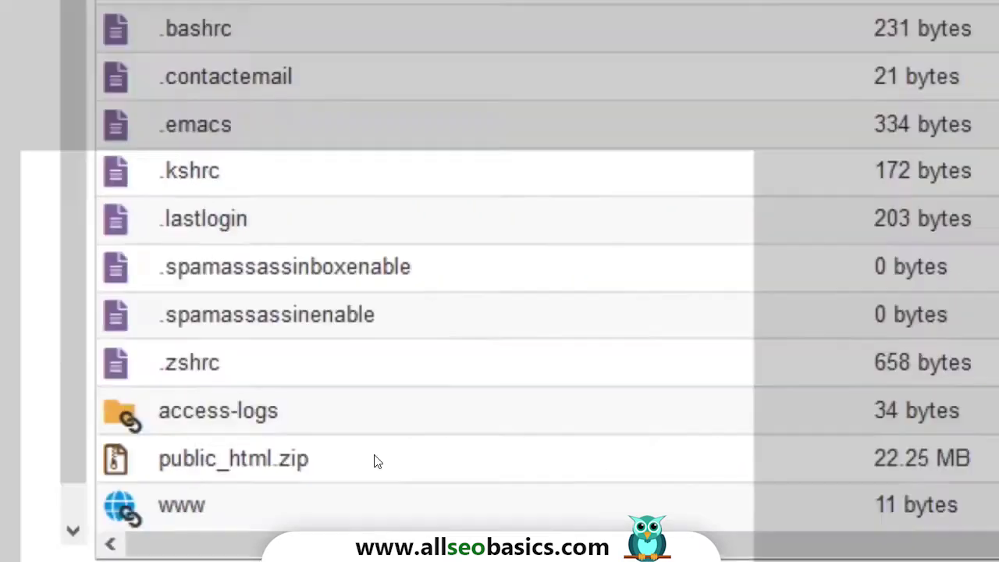
{"action": "left_click", "coordinate": [168, 460]}
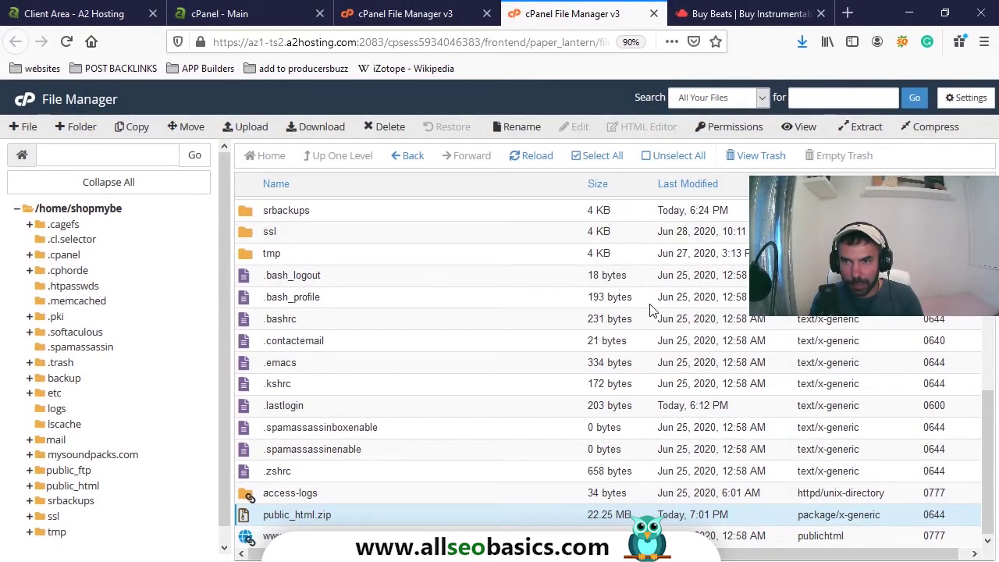
{"action": "left_click", "coordinate": [315, 131]}
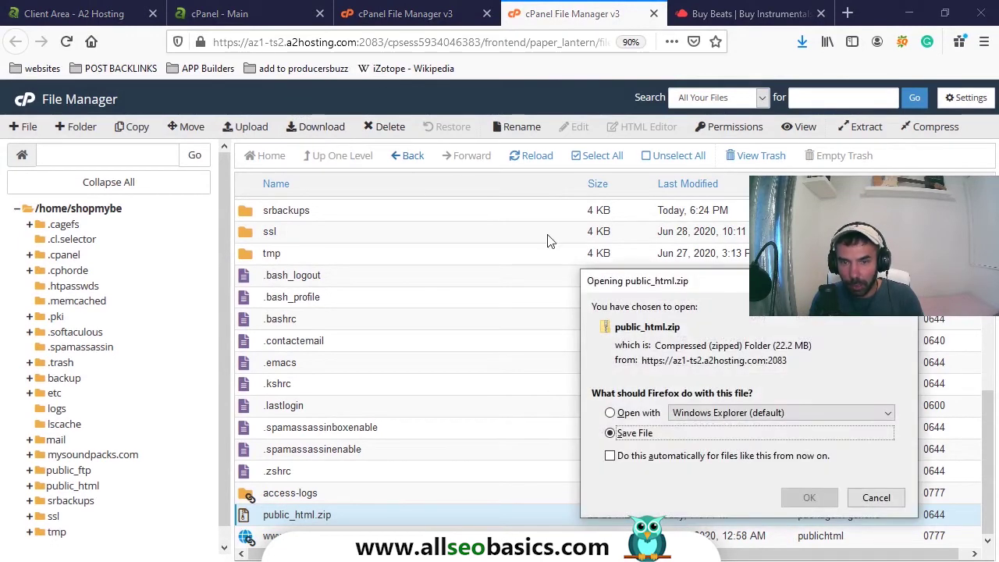
{"action": "left_click", "coordinate": [817, 498]}
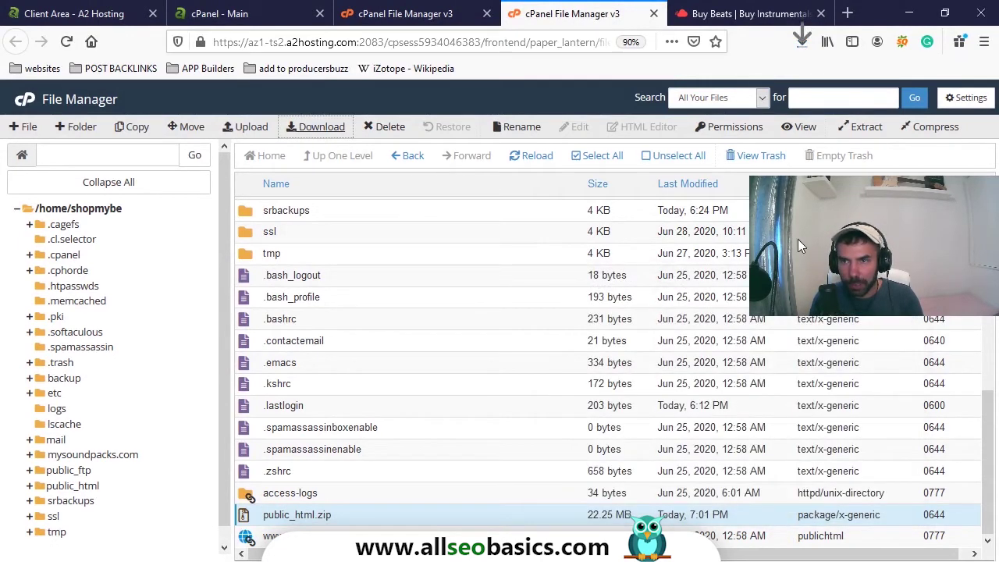
{"action": "left_click", "coordinate": [800, 43]}
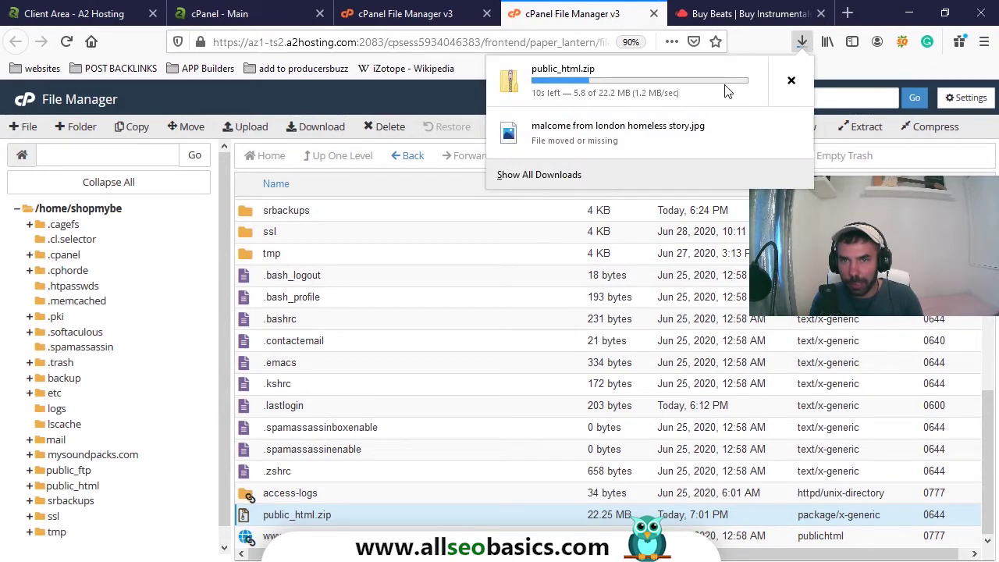
{"action": "left_click", "coordinate": [438, 90]}
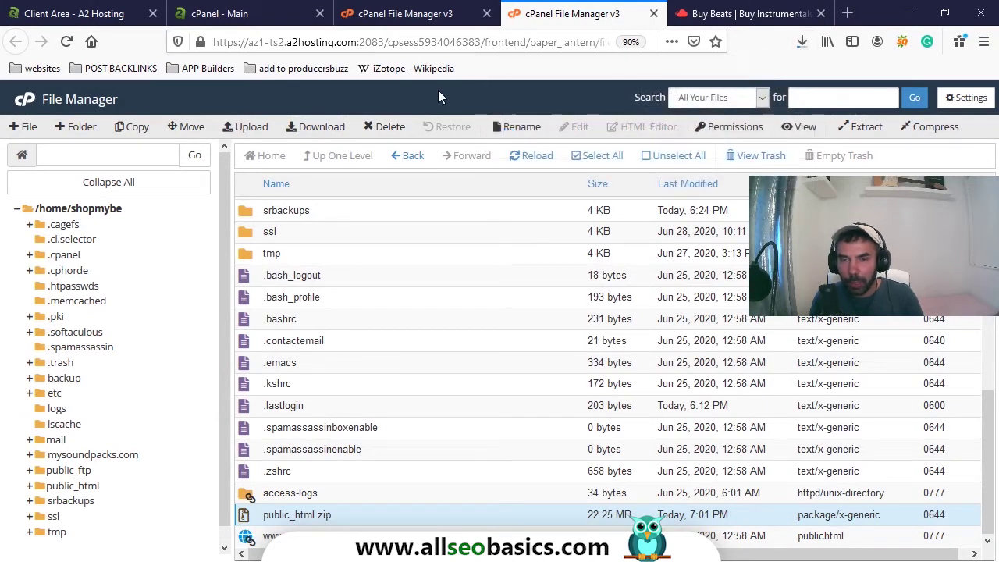